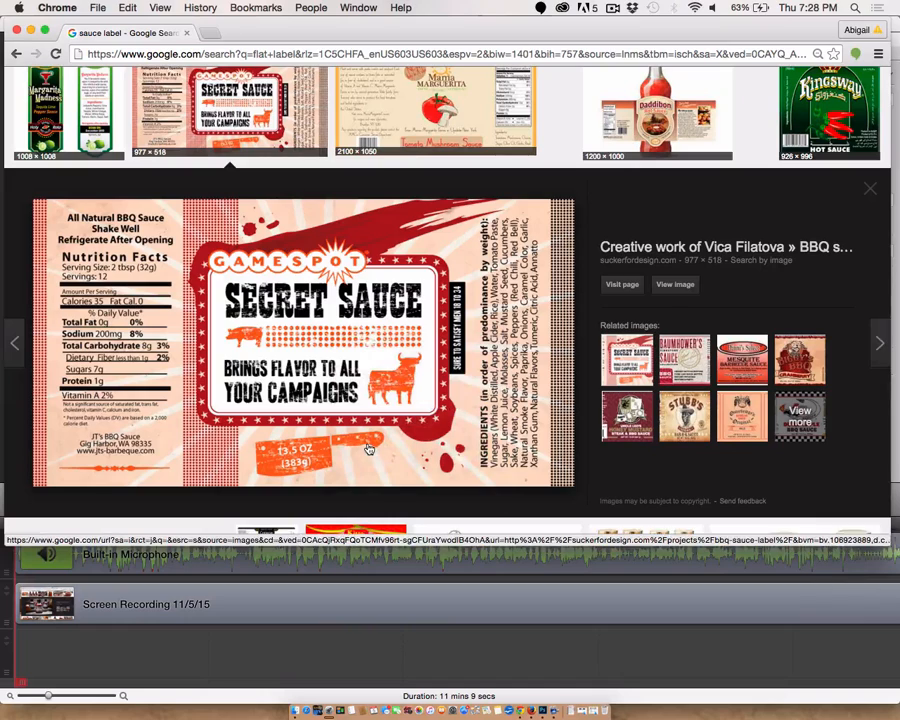
- Switch to Photoshop and paste the copied sauce label into the jar document, accepting the color profile conversion
key(super+Tab)
key(super+v)
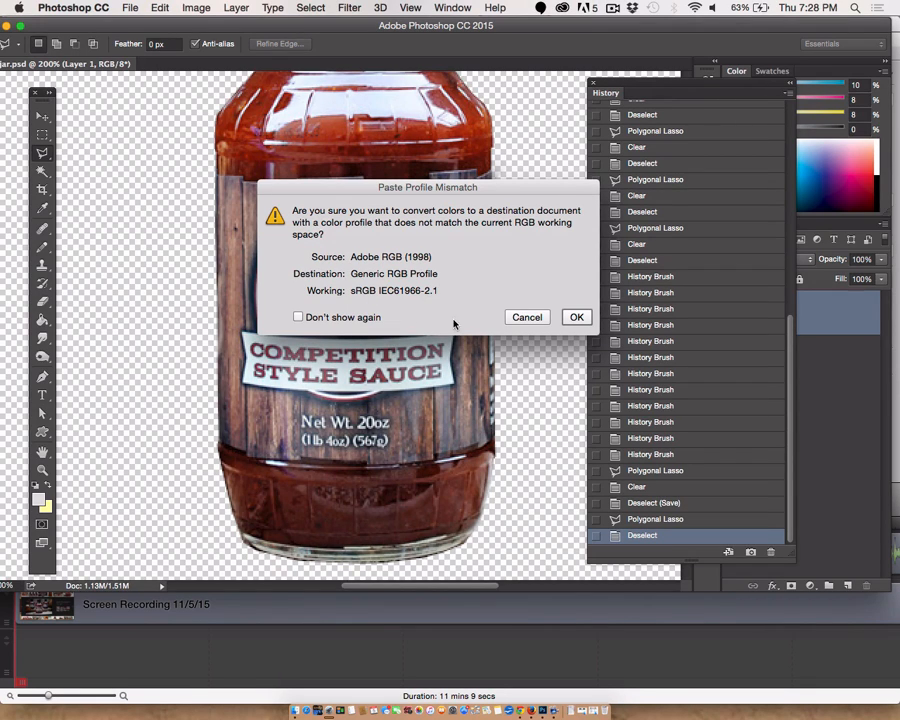
click(577, 317)
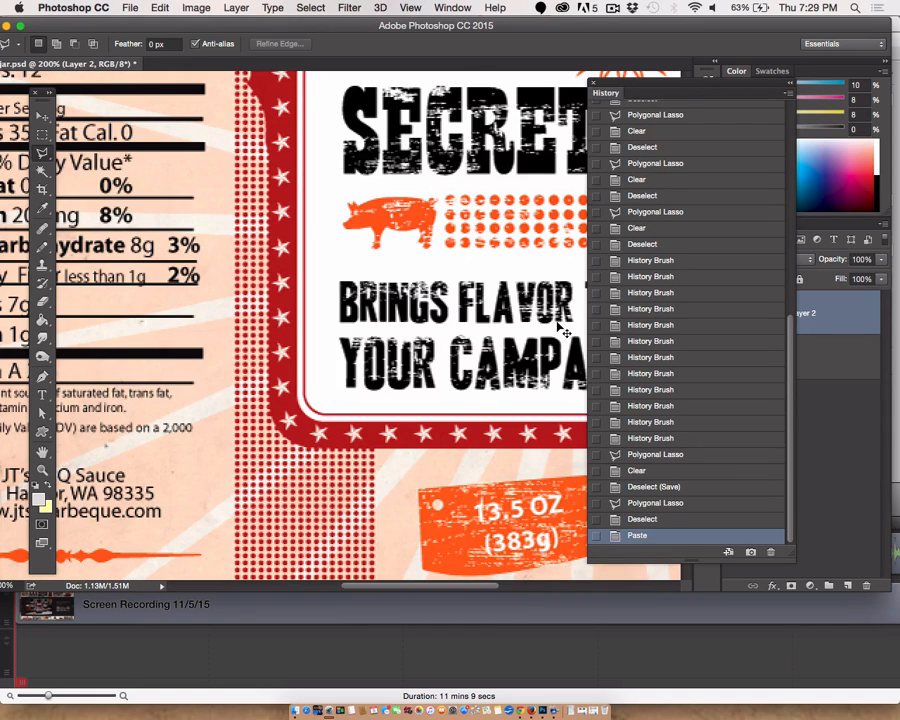
key(super+0)
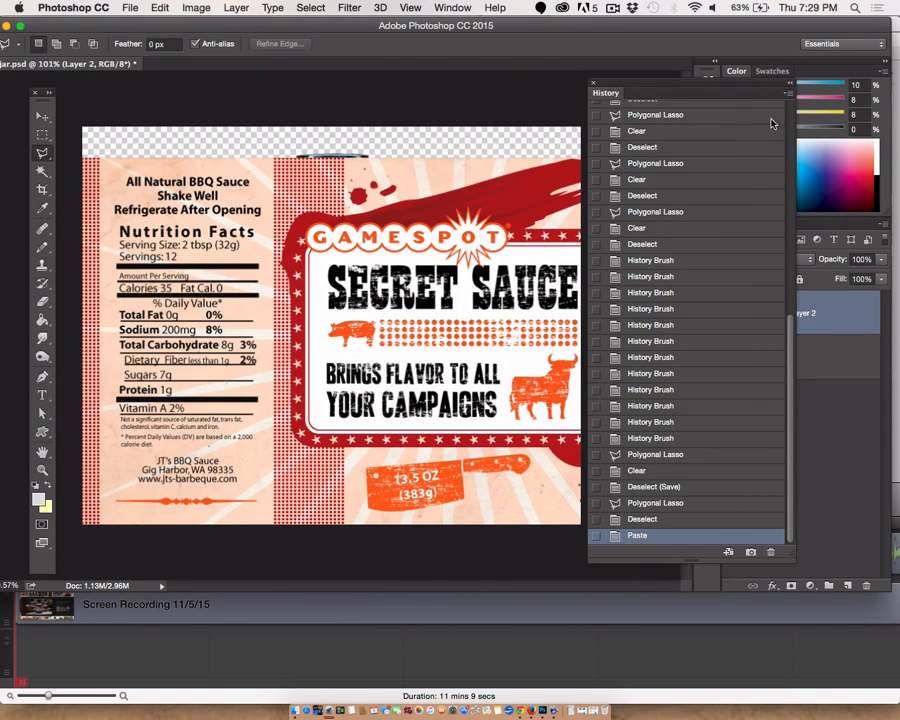
- Scale the pasted label down proportionally with Free Transform to match the height of the bottle's existing label
drag(617, 85, 687, 121)
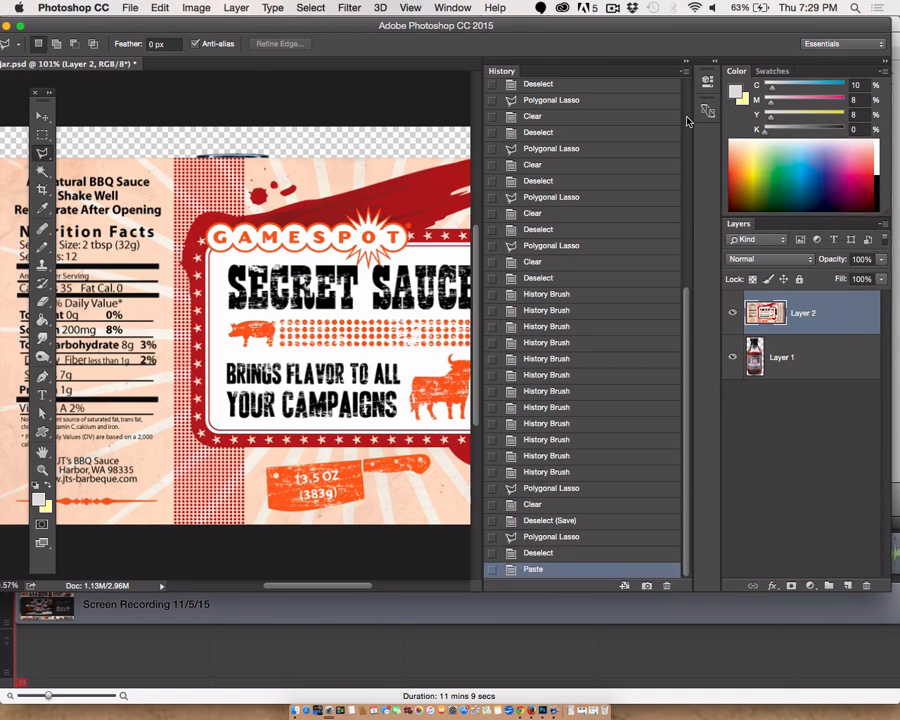
key(super+t)
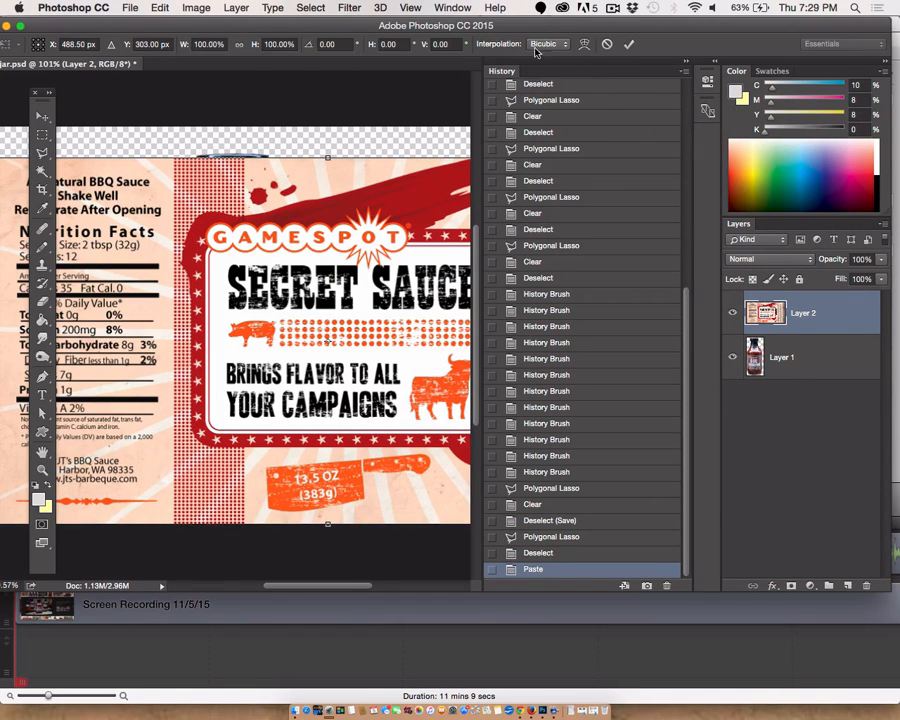
drag(494, 75, 672, 165)
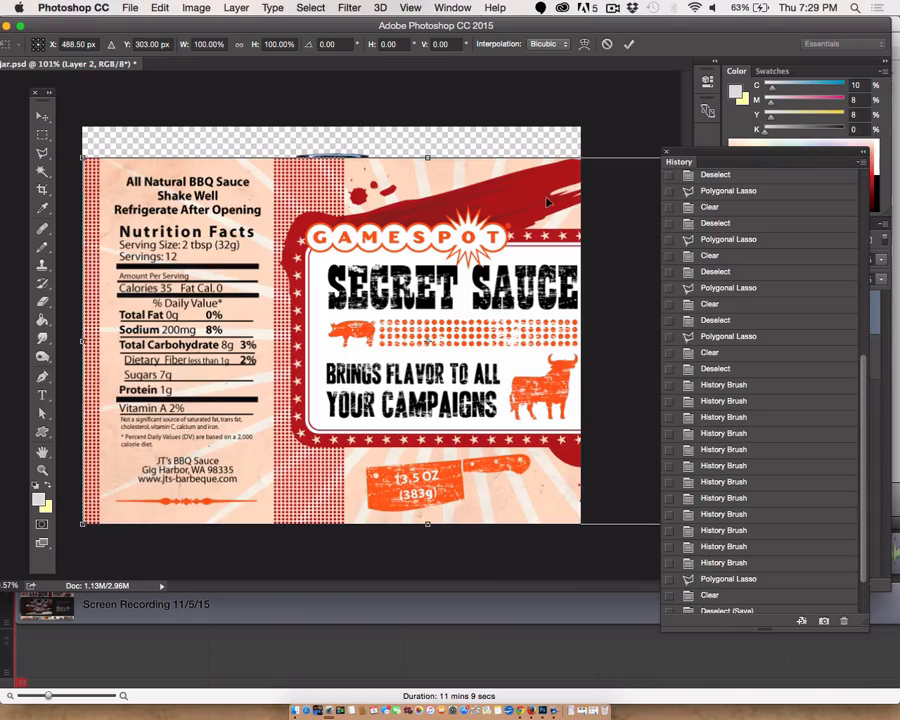
drag(83, 159, 429, 343)
drag(496, 399, 217, 352)
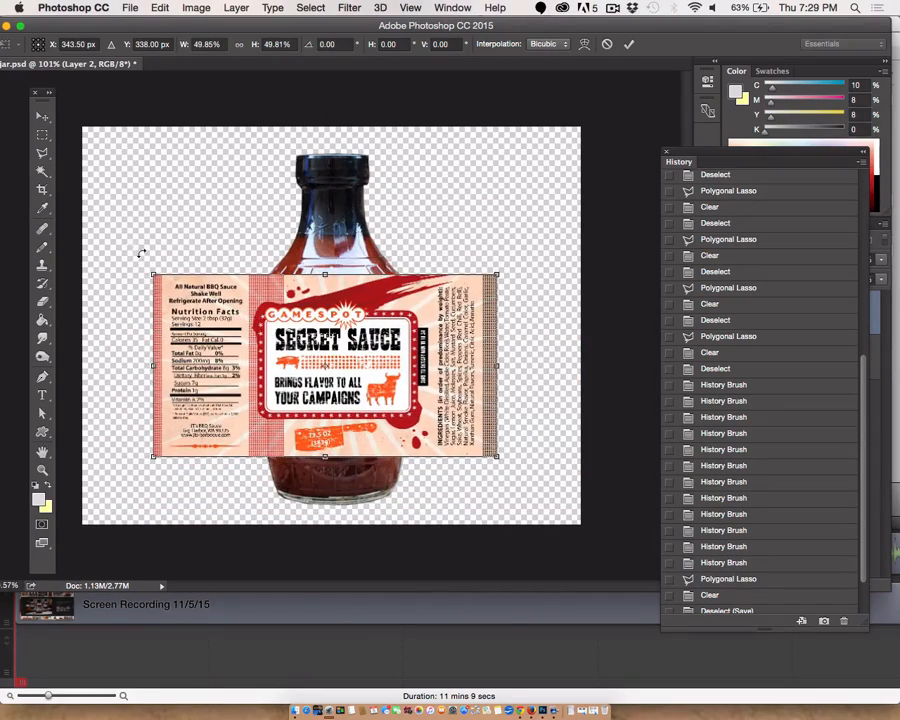
mouse_move(133, 248)
mouse_down()
mouse_move(201, 354)
mouse_move(235, 366)
mouse_move(195, 362)
mouse_up()
key(Return)
- Move the label so its front design is centered on the bottle and its upper edge covers the old label
key(v)
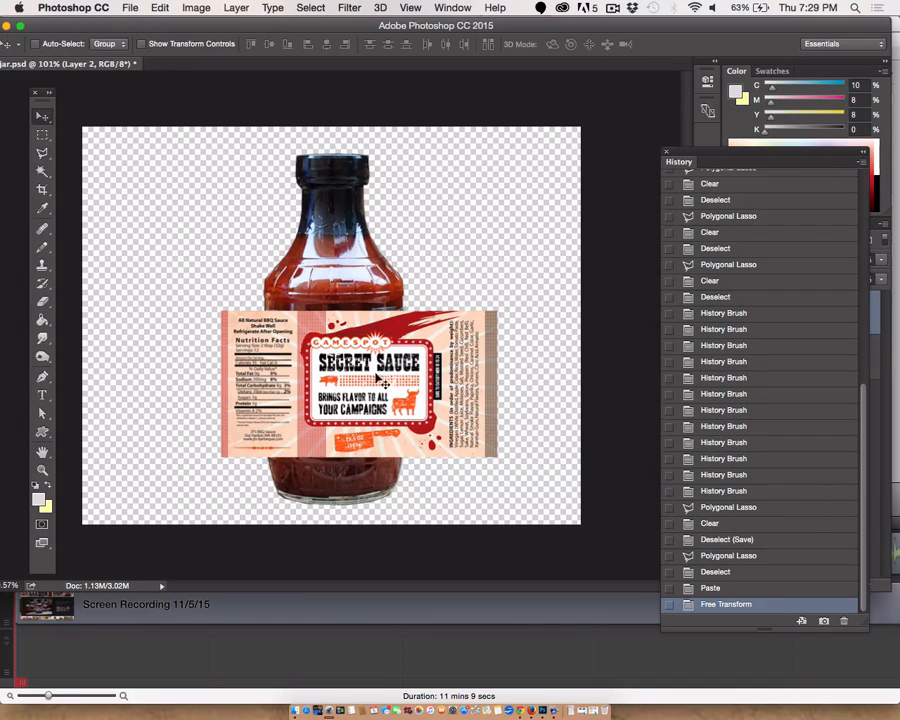
mouse_move(367, 378)
mouse_down()
mouse_move(325, 492)
mouse_move(342, 442)
mouse_move(344, 379)
mouse_up()
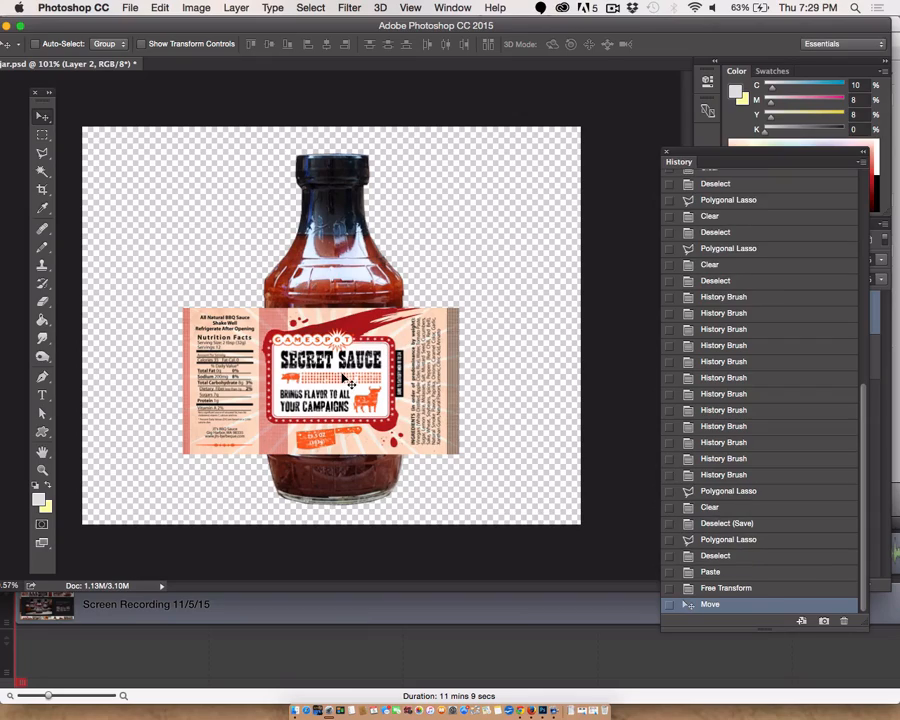
key(super+equal)
key(super+equal)
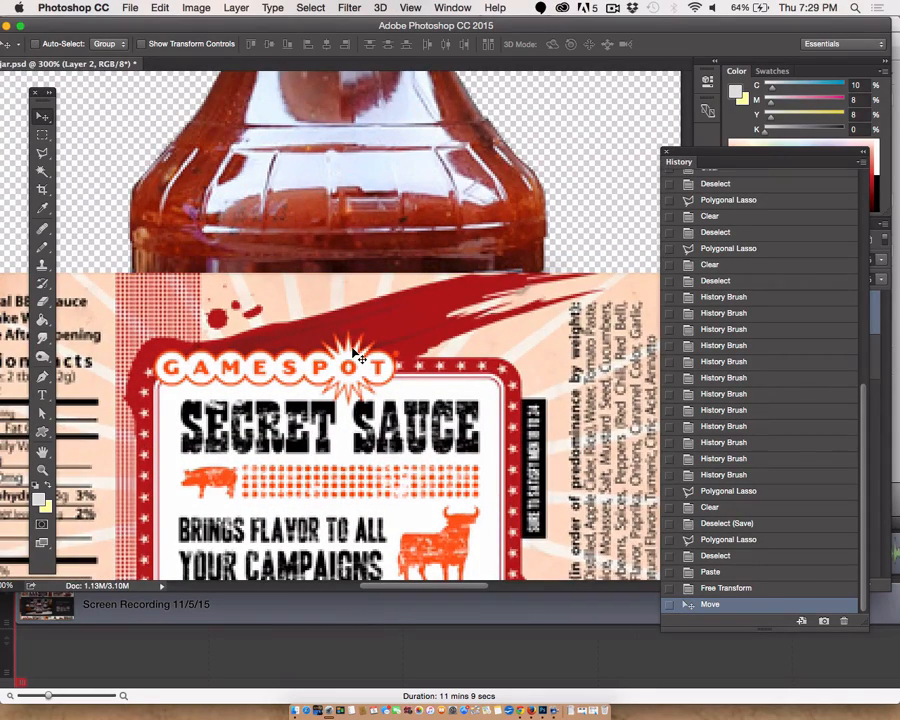
key(shift+Down)
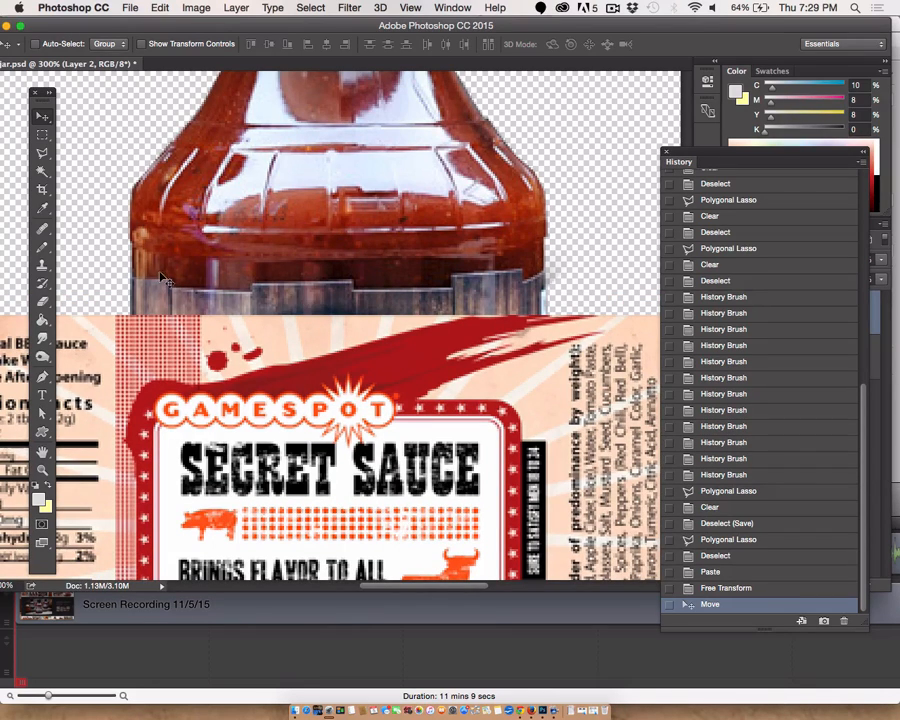
drag(283, 362, 290, 316)
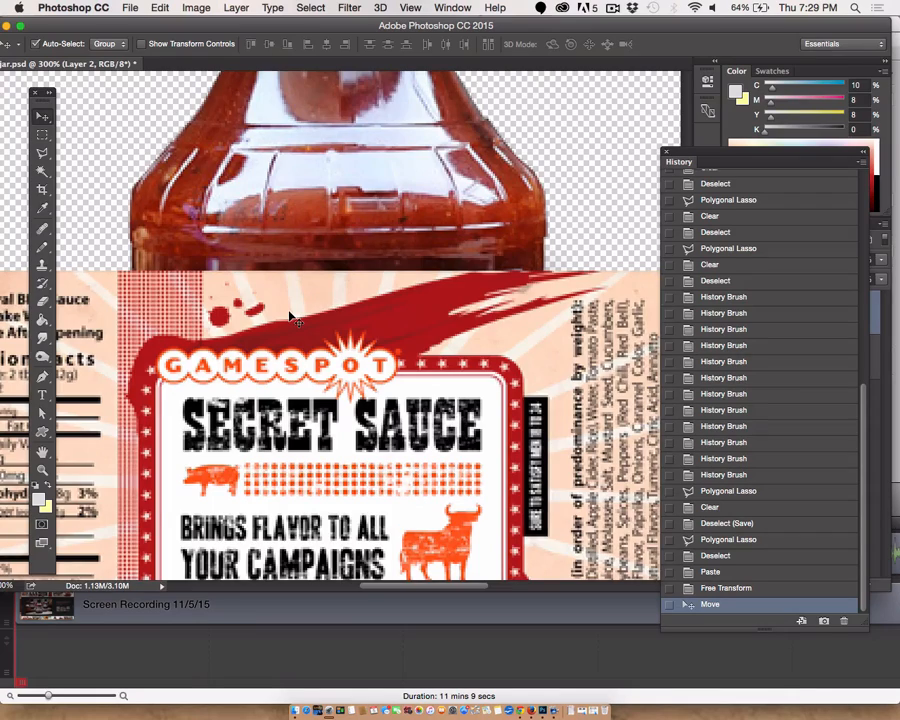
key(super+minus)
key(super+minus)
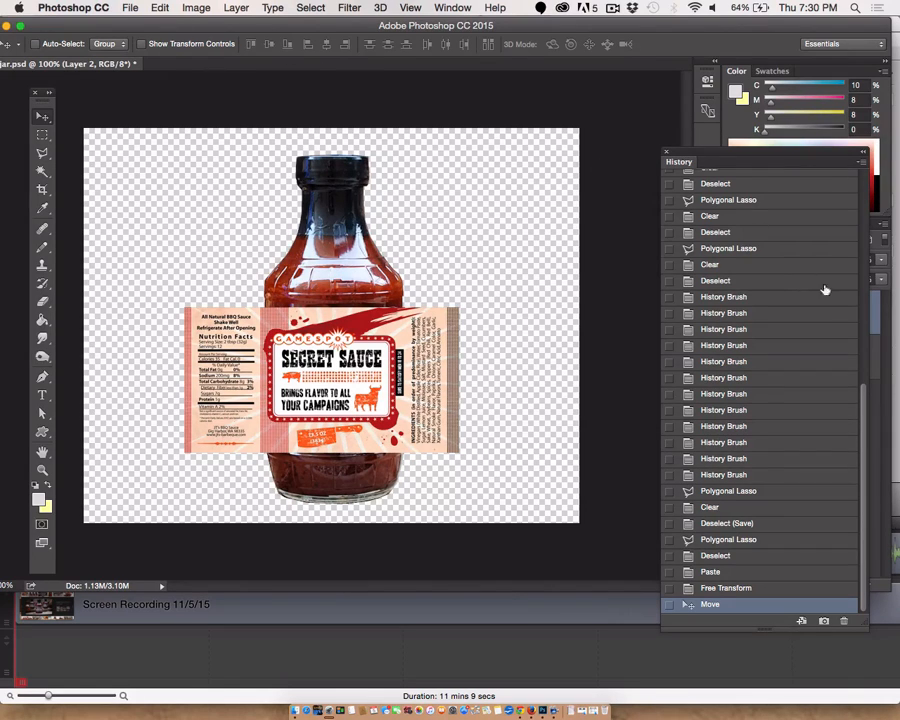
- Start a custom Warp transform on the label layer
click(160, 8)
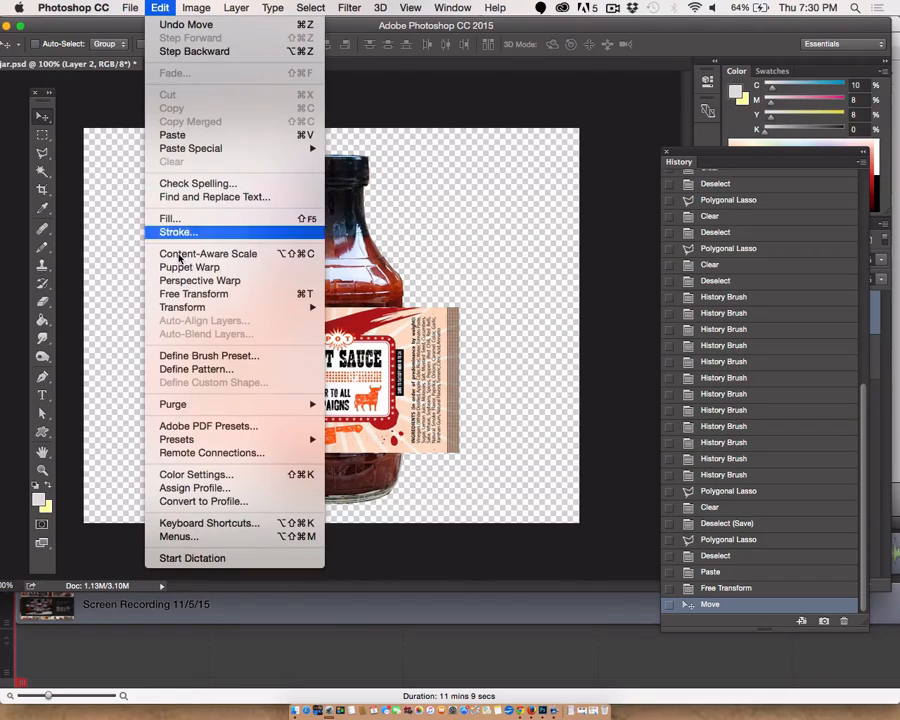
mouse_move(192, 308)
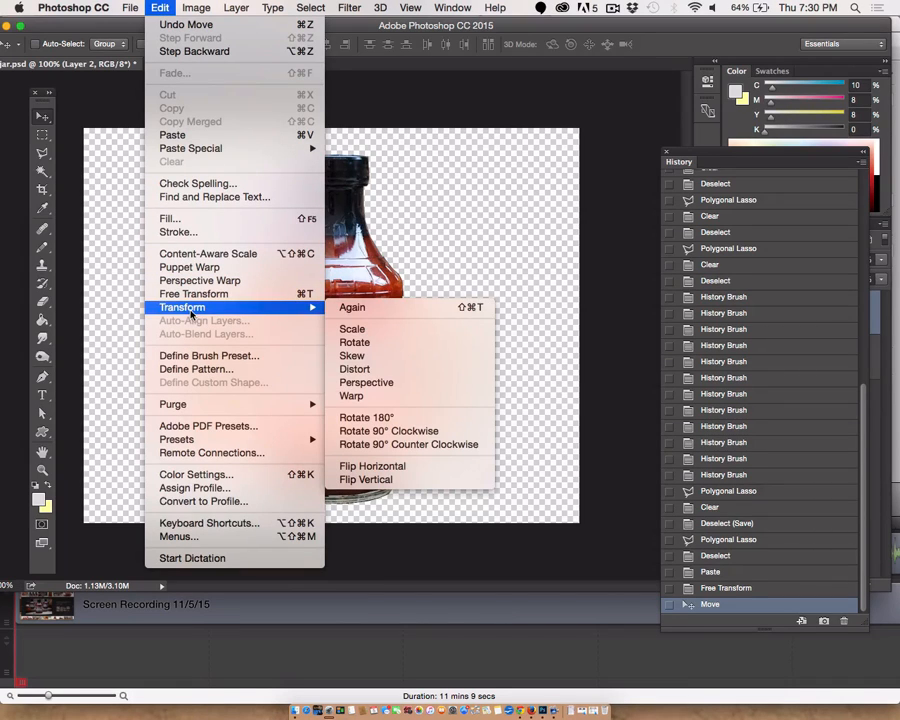
click(391, 397)
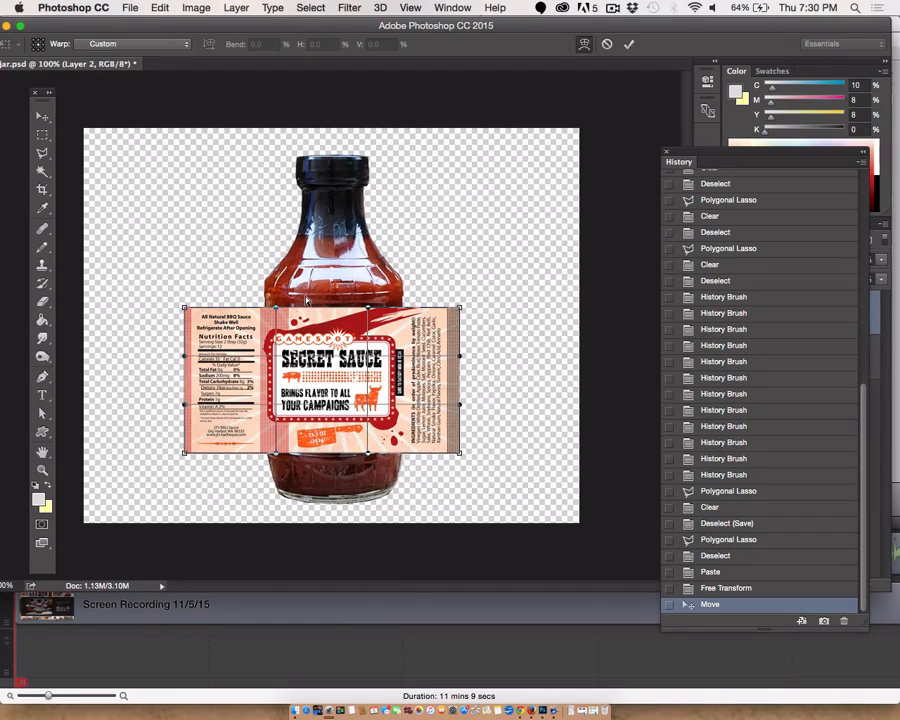
key(super+plus)
scroll(303, 316, left, 3)
scroll(302, 315, up, 2)
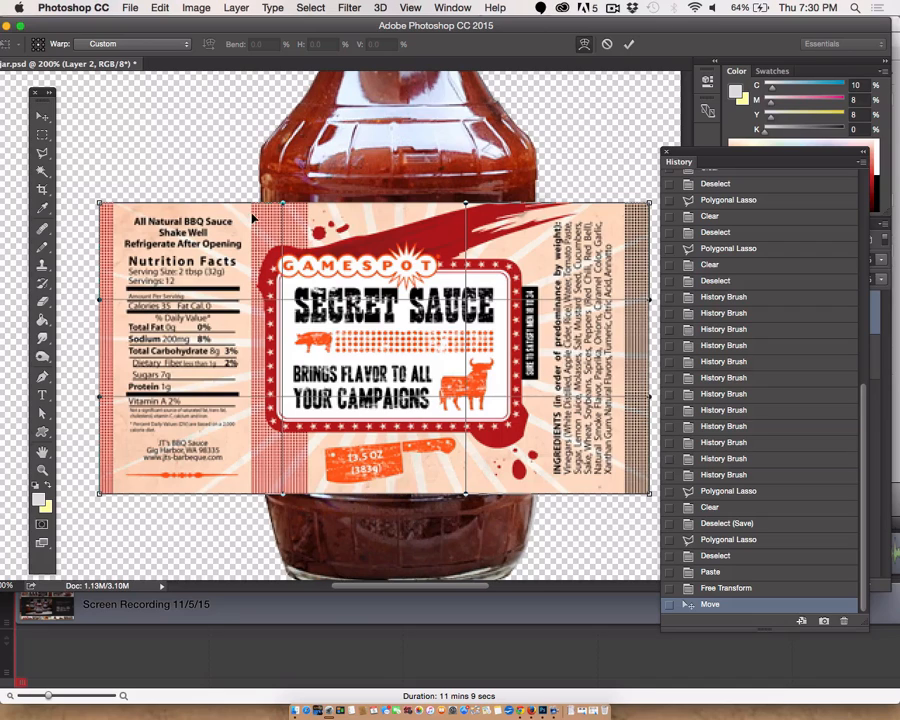
scroll(140, 215, right, 3)
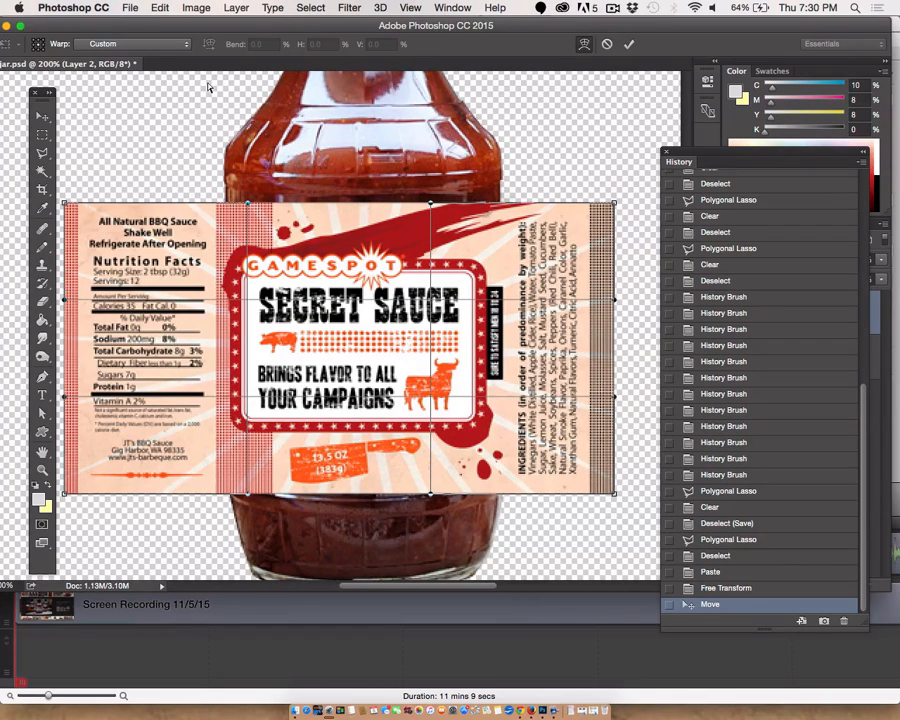
- Show the rulers and place horizontal guides just above the label's upper edge and just above its lower edge
click(410, 7)
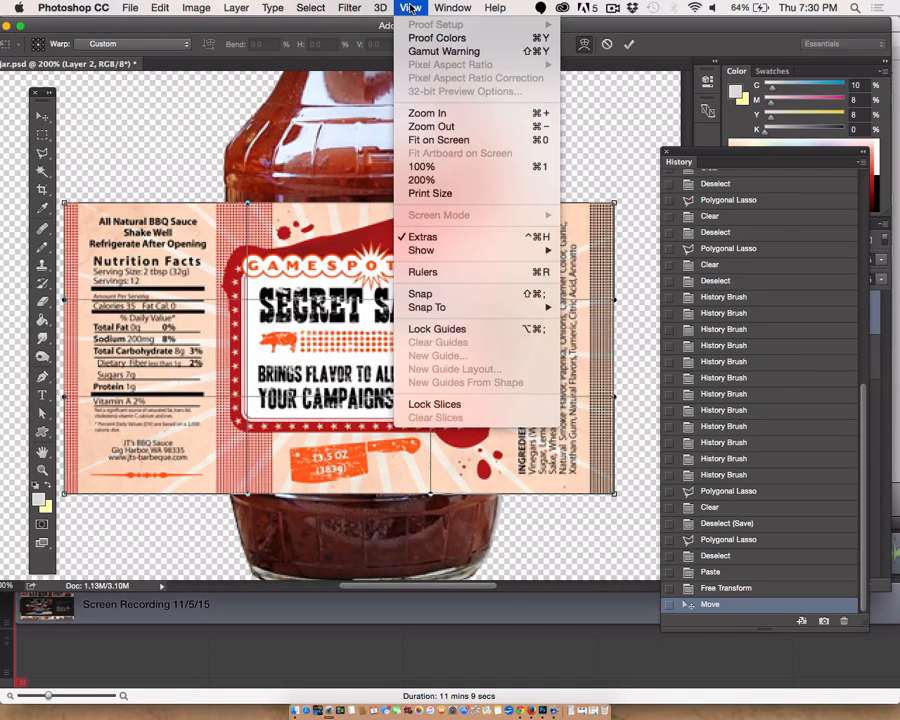
click(426, 272)
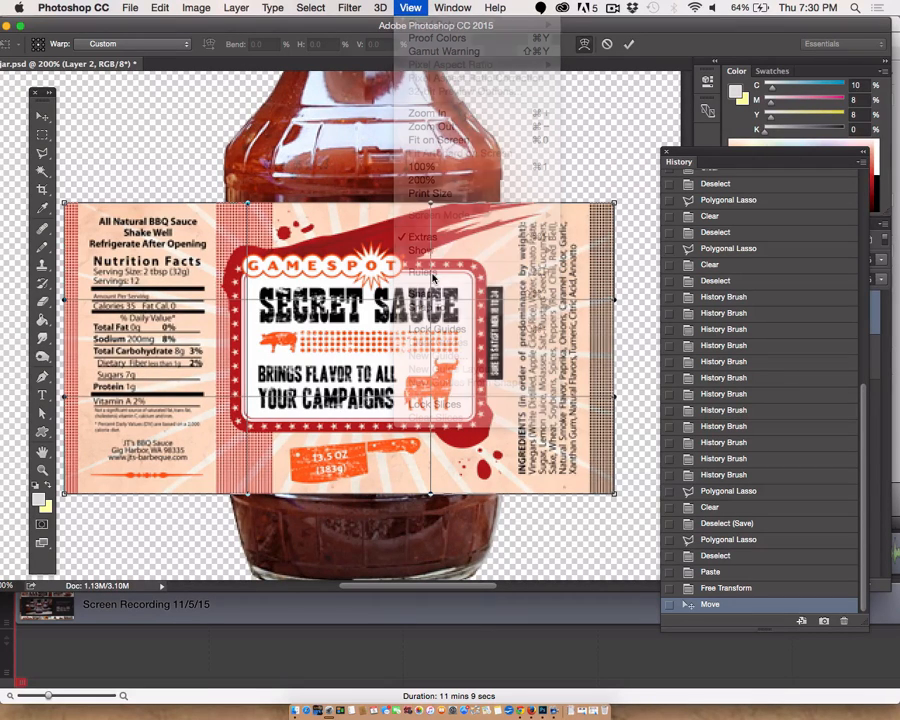
drag(319, 80, 323, 207)
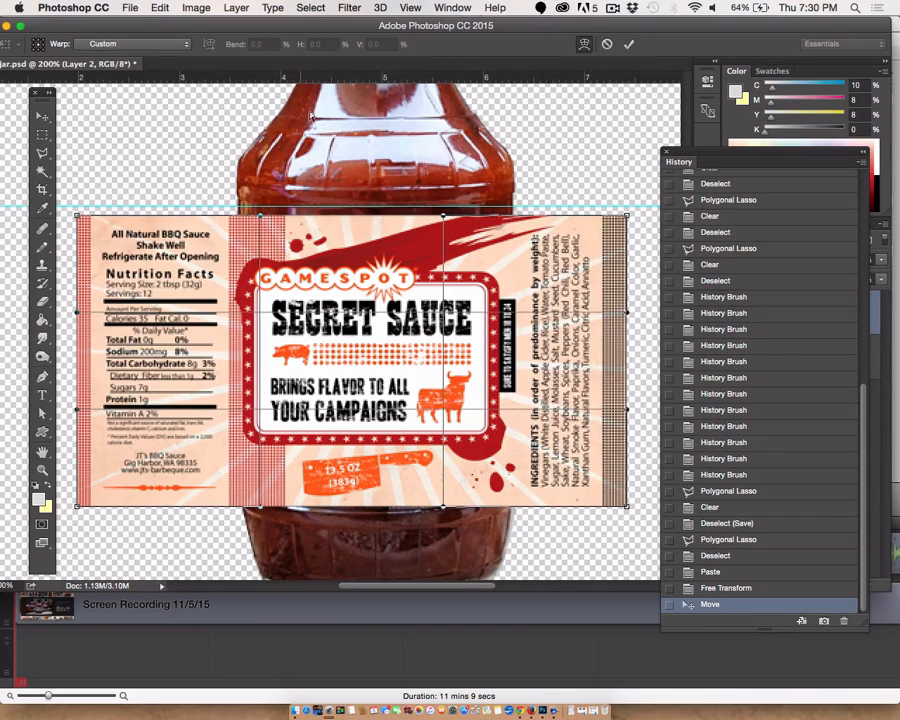
drag(303, 77, 314, 496)
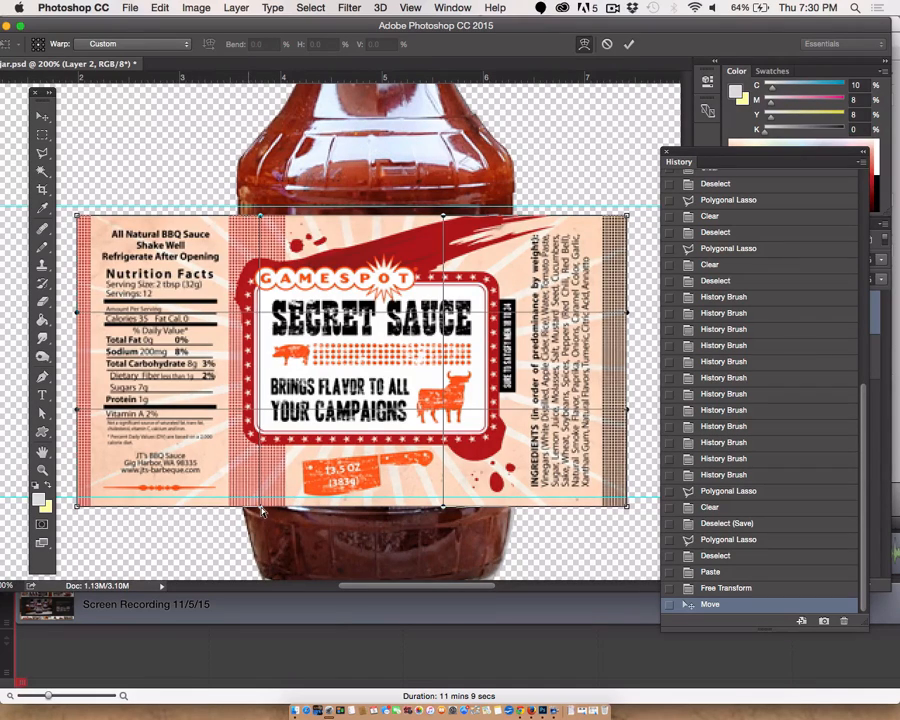
- Raise the label's lower corners and the left inner handle of its lower edge to the lower guide
drag(260, 509, 260, 501)
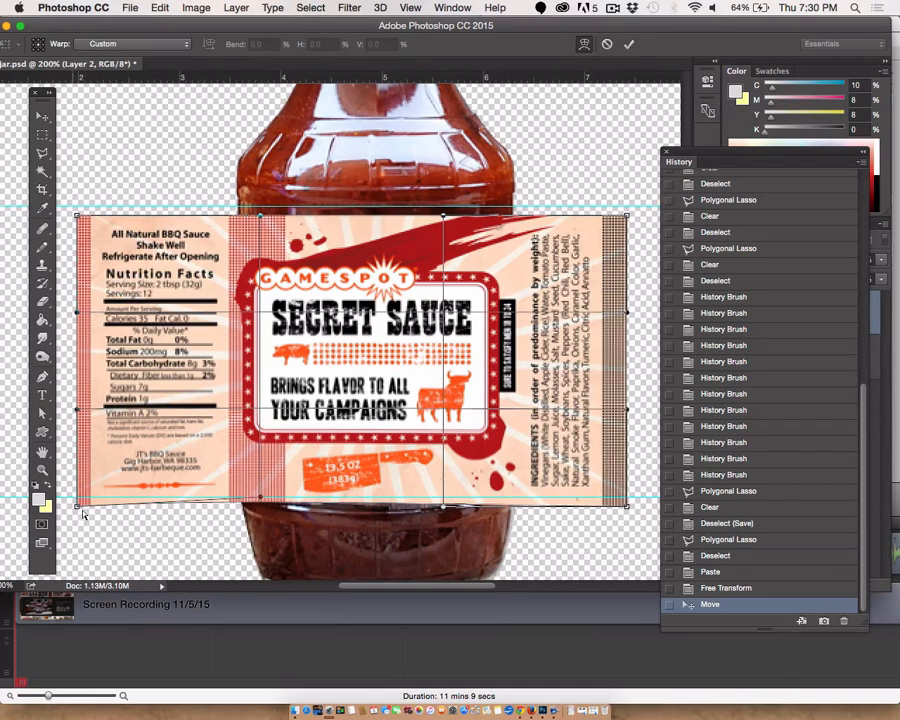
drag(78, 509, 77, 498)
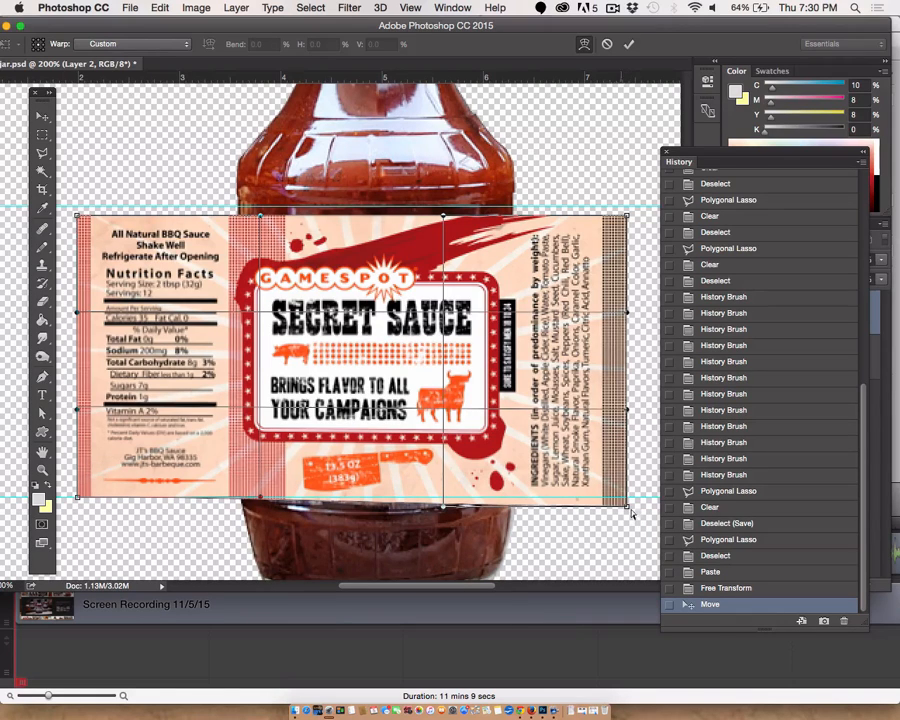
drag(627, 507, 628, 502)
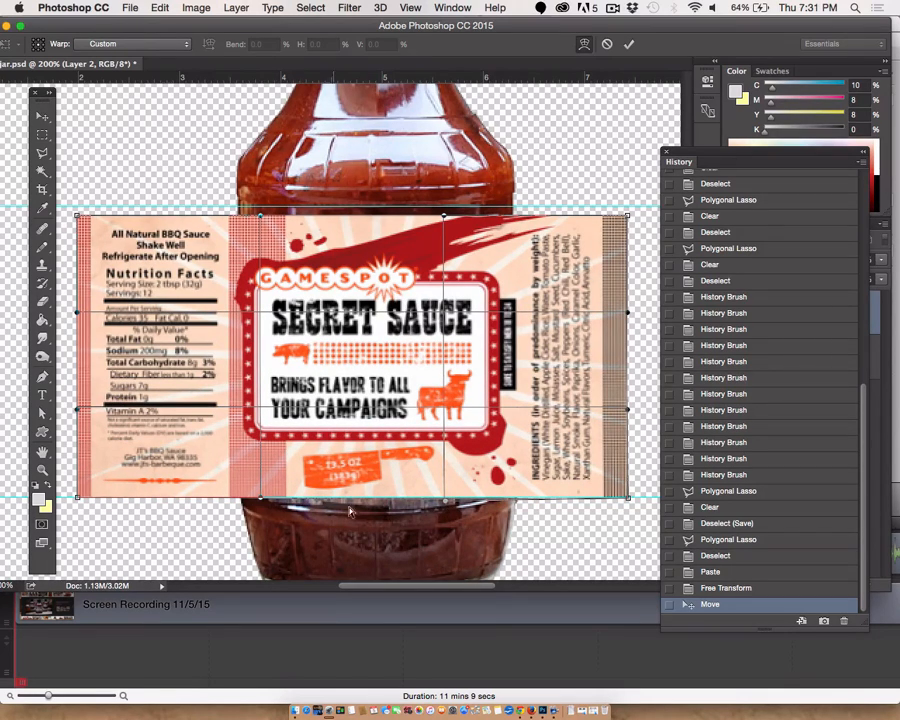
- Bow the label's lower edge downward, using a new horizontal guide to level its two inner warp handles
drag(262, 500, 275, 528)
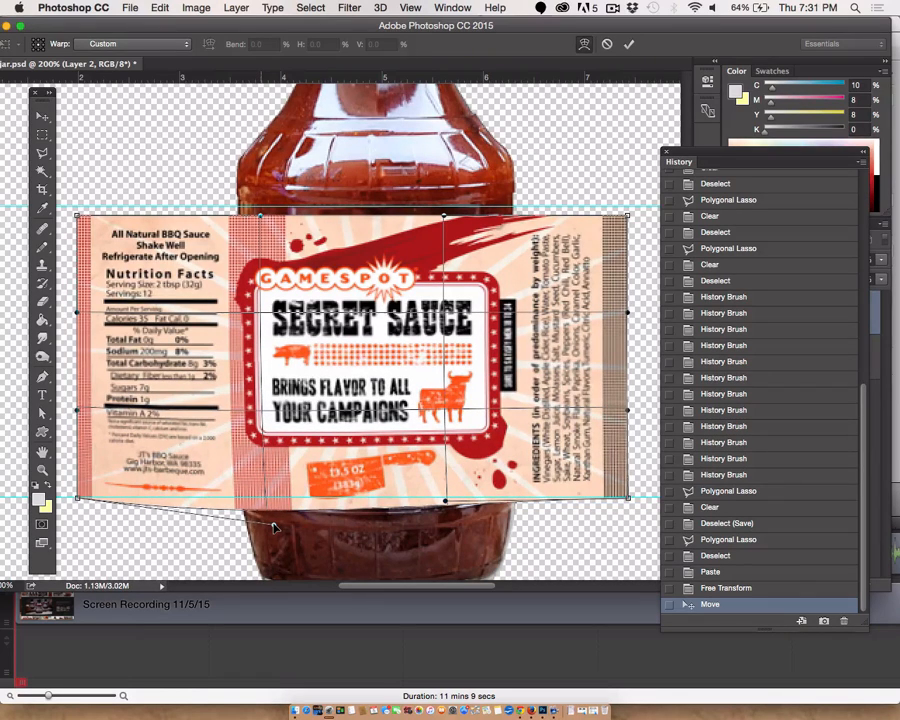
drag(289, 75, 282, 524)
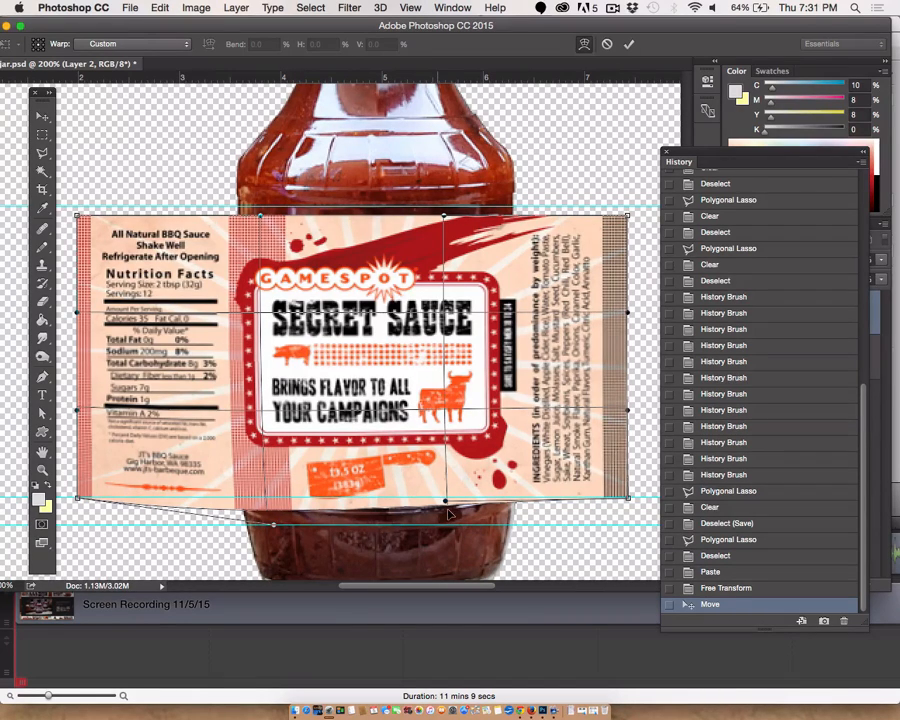
drag(446, 501, 447, 524)
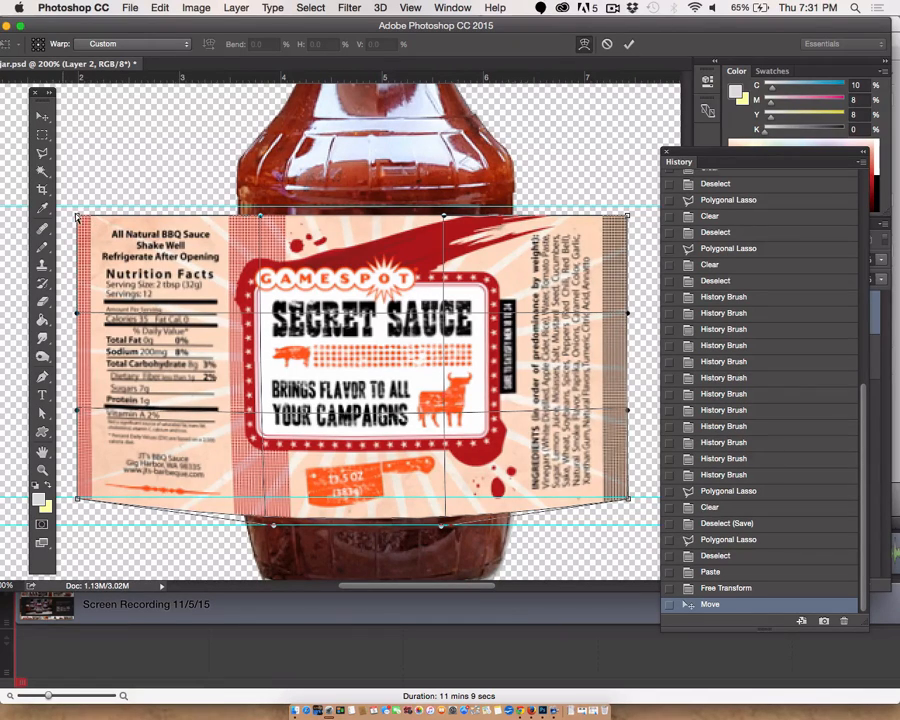
- Raise the label's two upper corners evenly to a new horizontal guide placed above the upper one
drag(80, 218, 79, 207)
drag(628, 214, 628, 207)
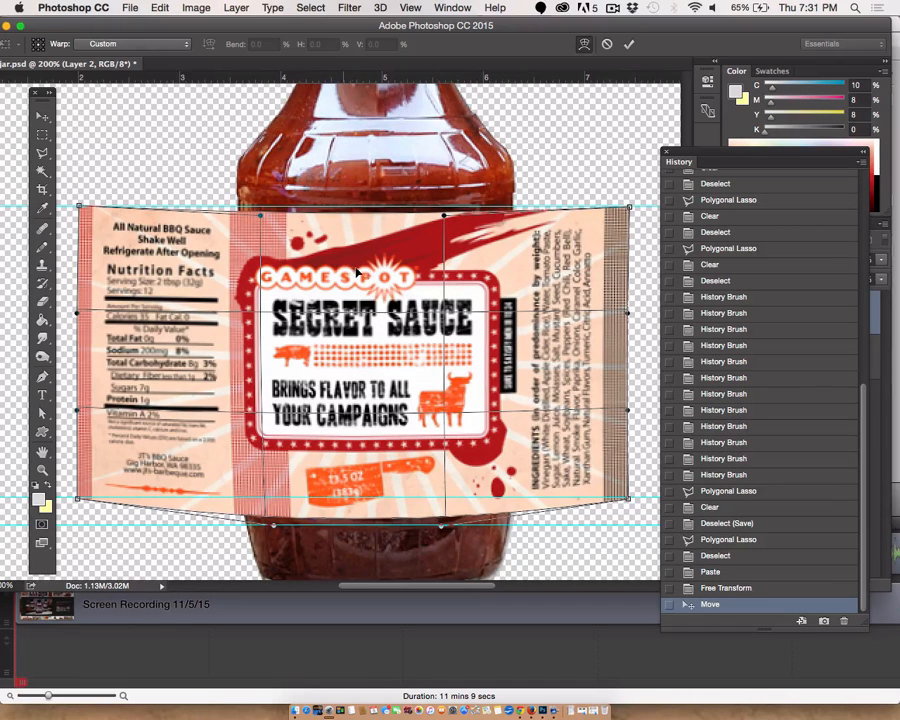
drag(281, 87, 278, 202)
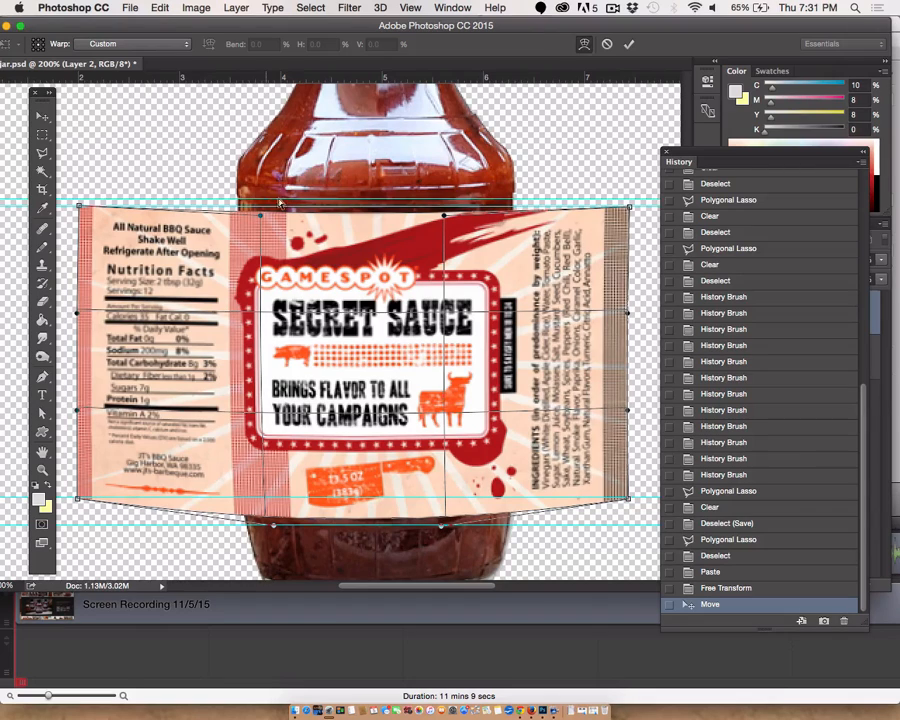
drag(79, 207, 79, 198)
drag(630, 208, 630, 199)
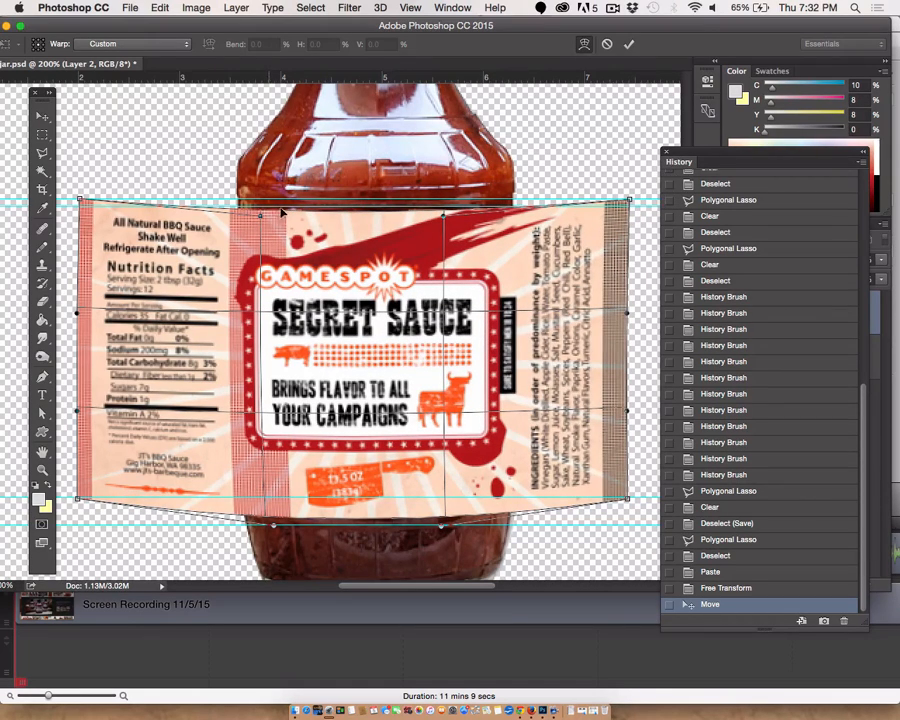
- Raise the two inner handles of the label's upper edge slightly and apply the warp
mouse_move(261, 217)
mouse_down()
mouse_move(261, 228)
mouse_move(265, 214)
mouse_up()
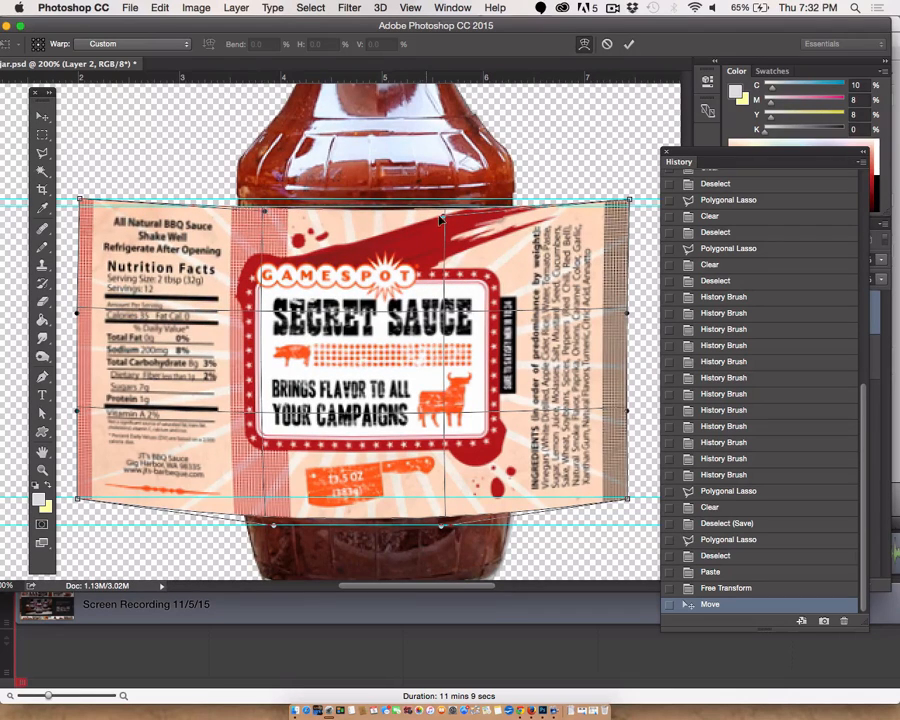
drag(443, 217, 444, 213)
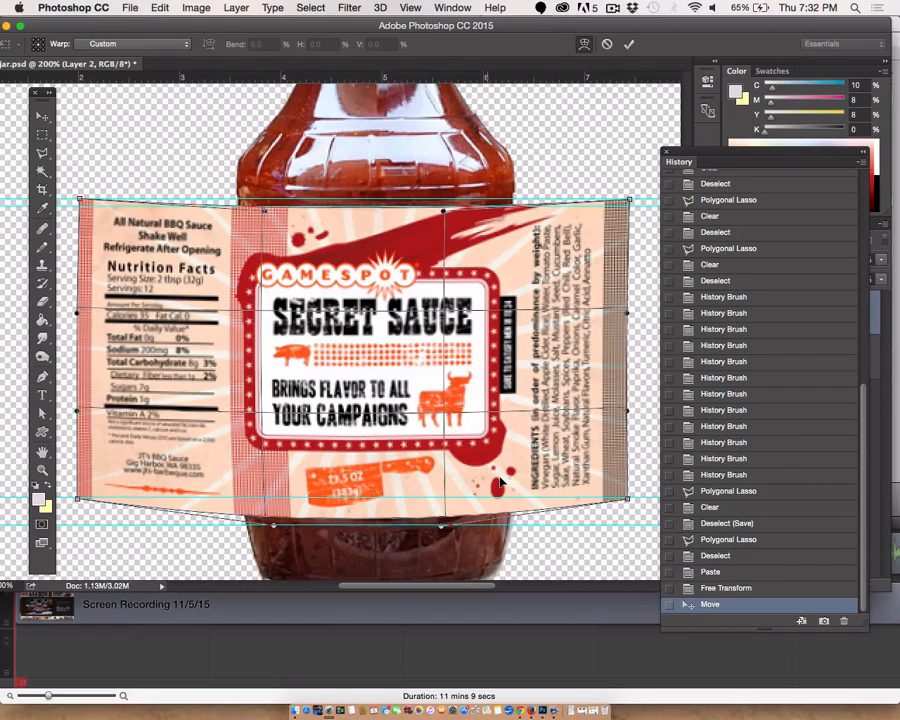
key(Return)
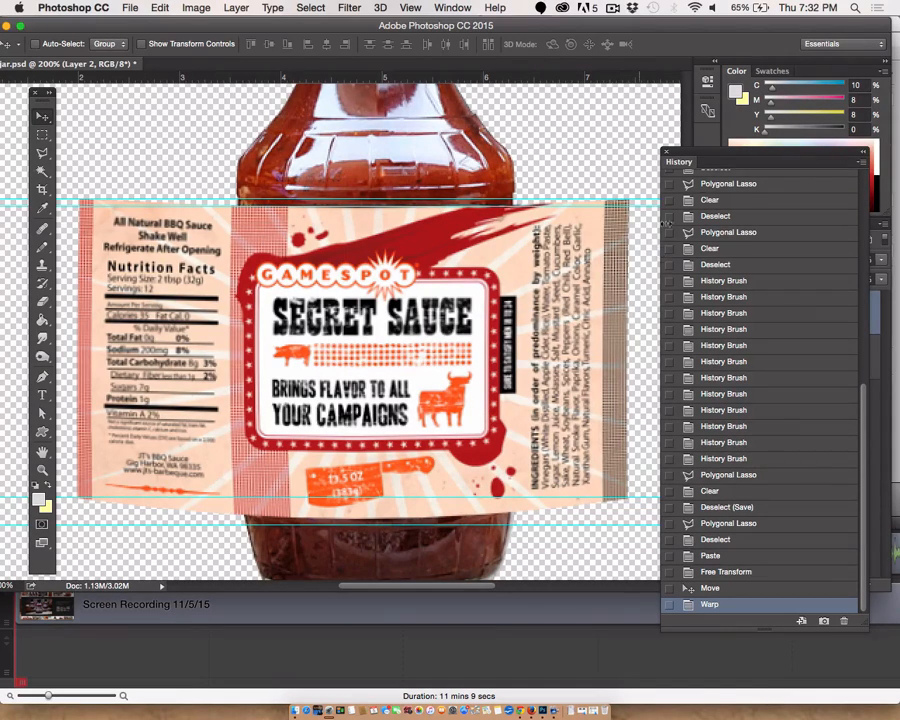
- Move the History panel clear of the layer list
drag(695, 160, 486, 574)
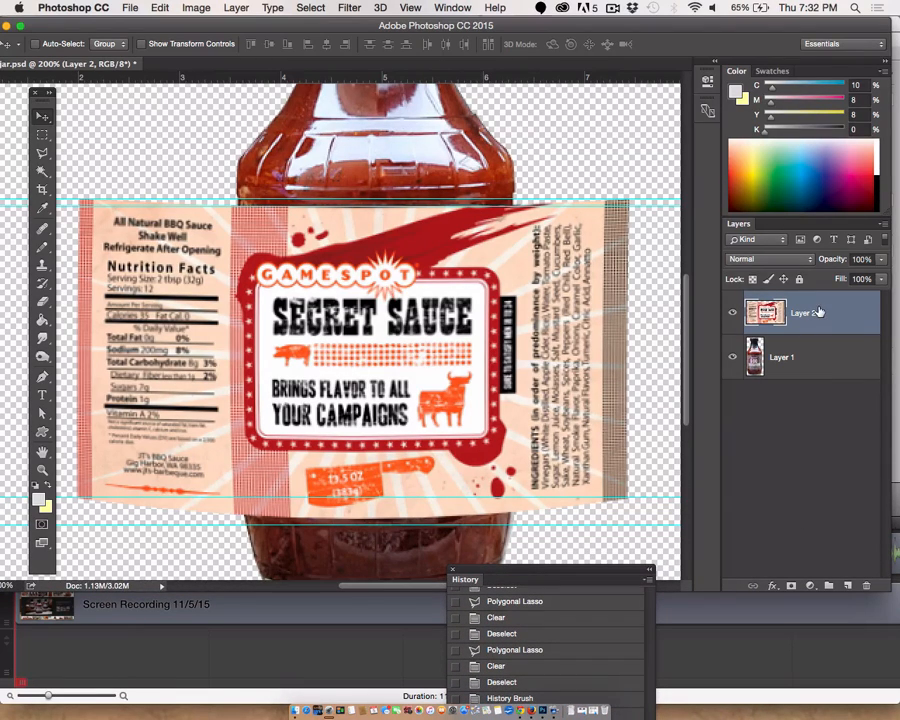
- Duplicate the label layer, then move the original label layer beneath the bottle layer and hide it as a backup
drag(815, 315, 848, 588)
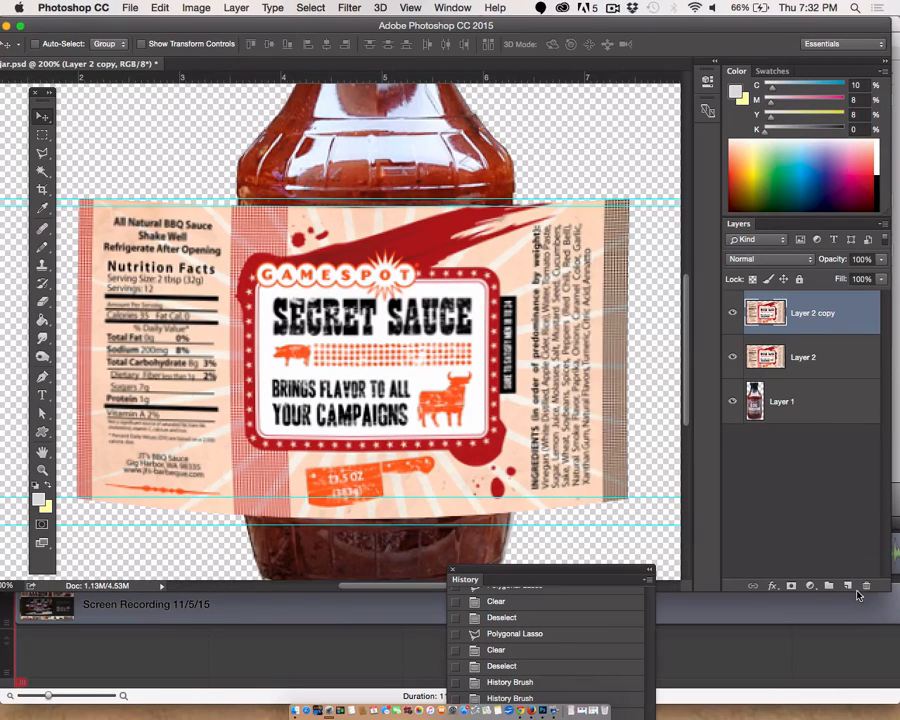
drag(792, 357, 797, 425)
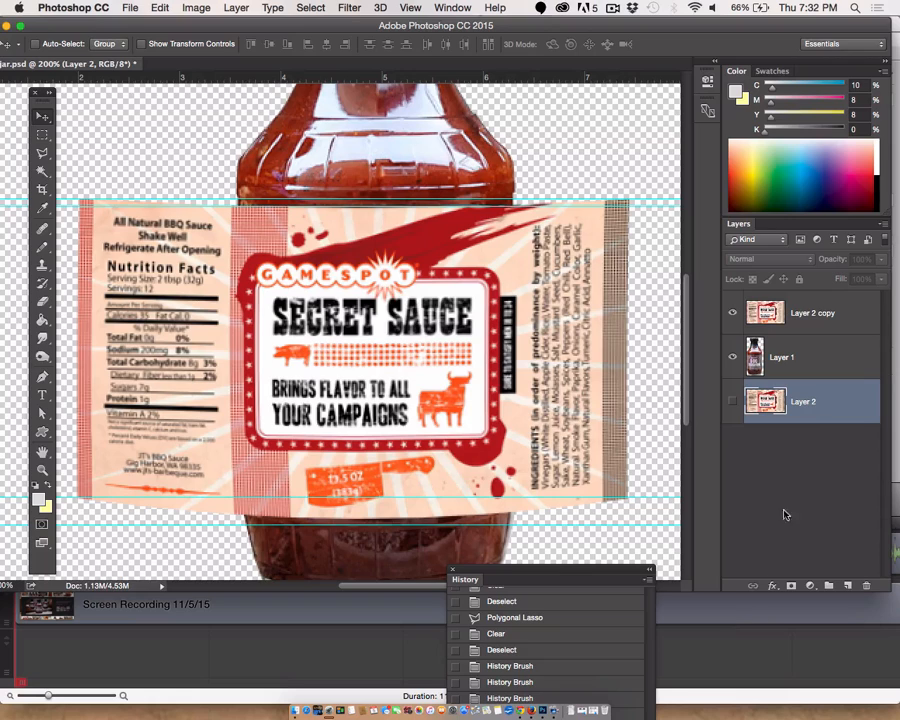
- Load the bottle layer's transparency as a new selection and check its outline with the label copy briefly hidden
click(823, 357)
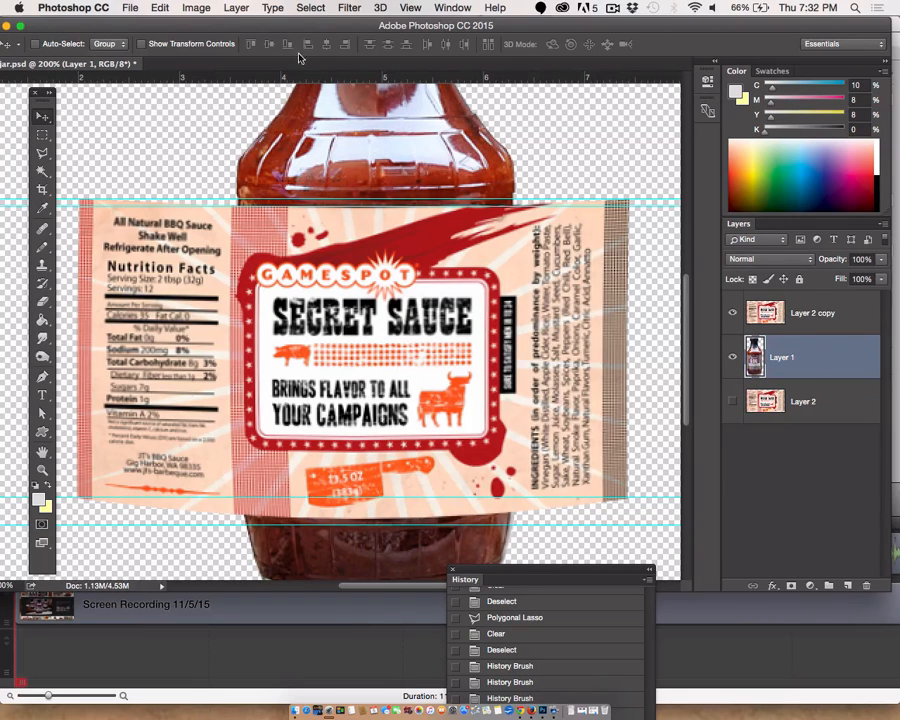
click(310, 8)
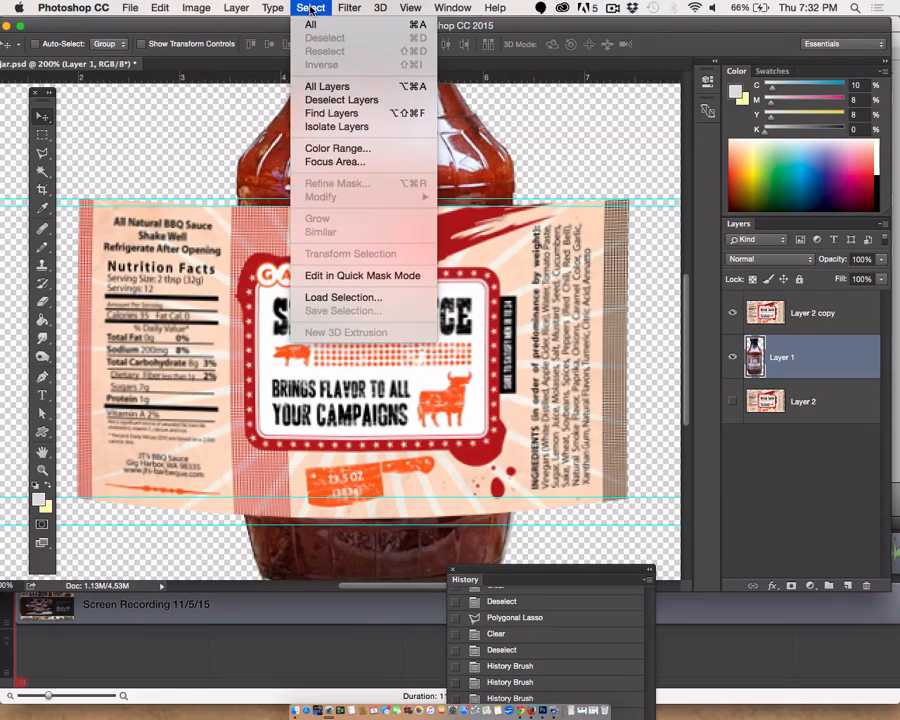
click(349, 297)
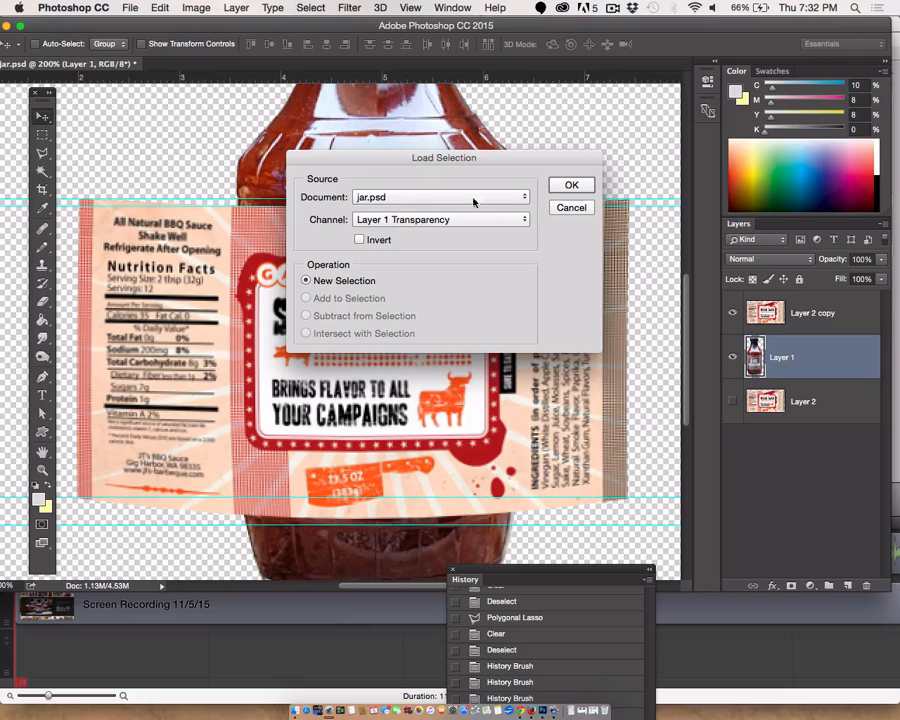
click(572, 185)
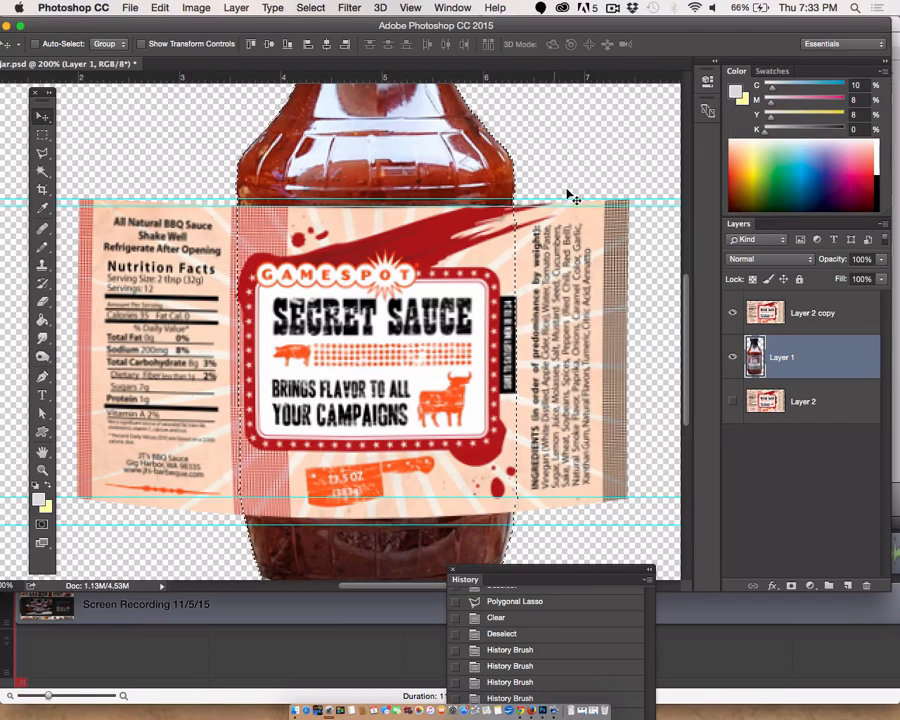
click(733, 313)
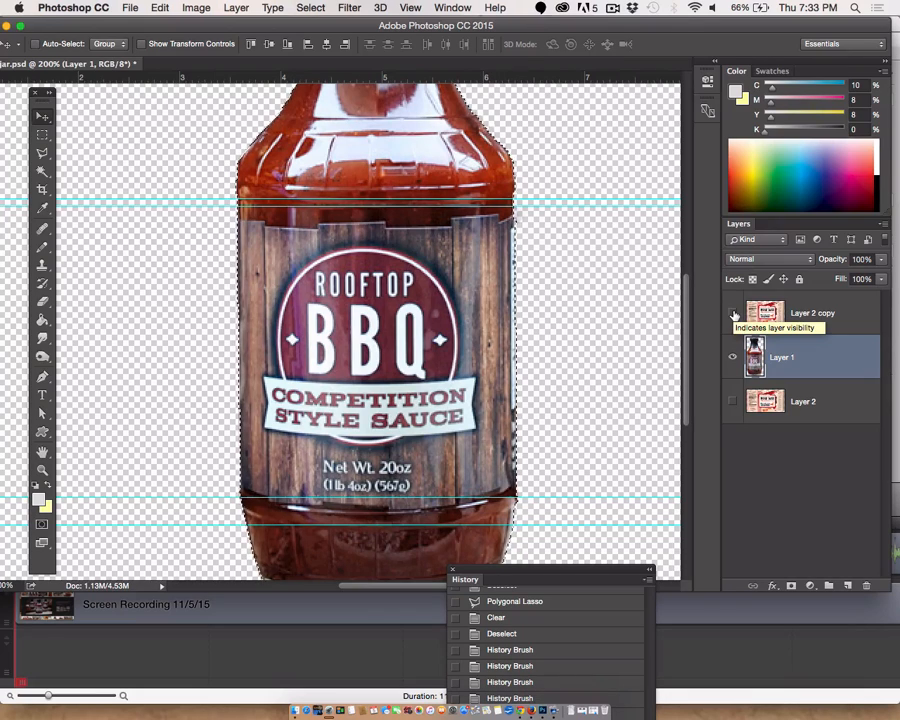
click(733, 313)
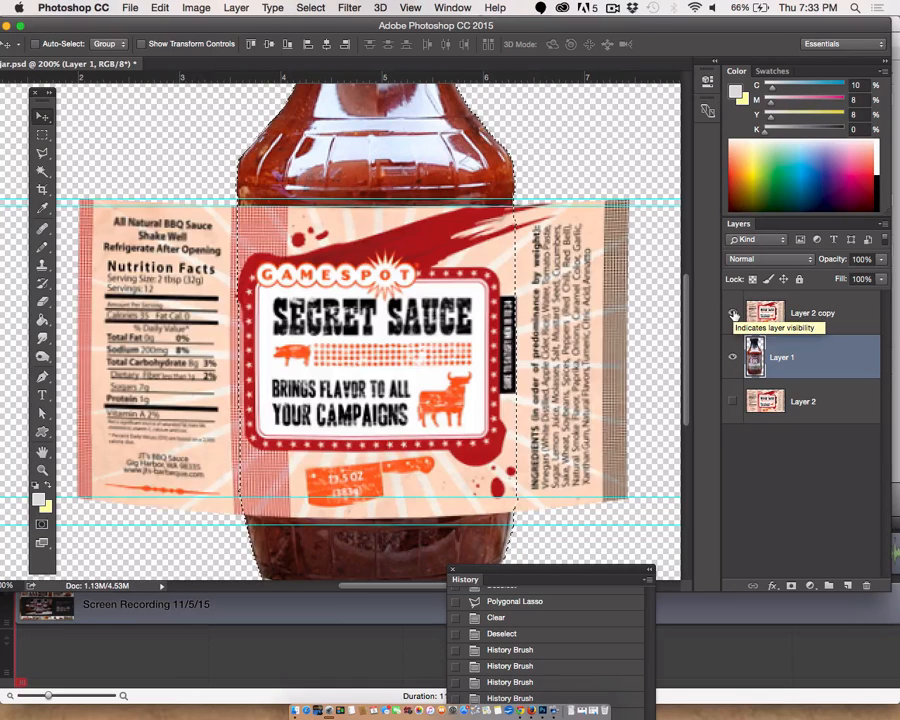
- Invert the bottle selection and delete the parts of the label copy that extend beyond the bottle's sides
click(815, 316)
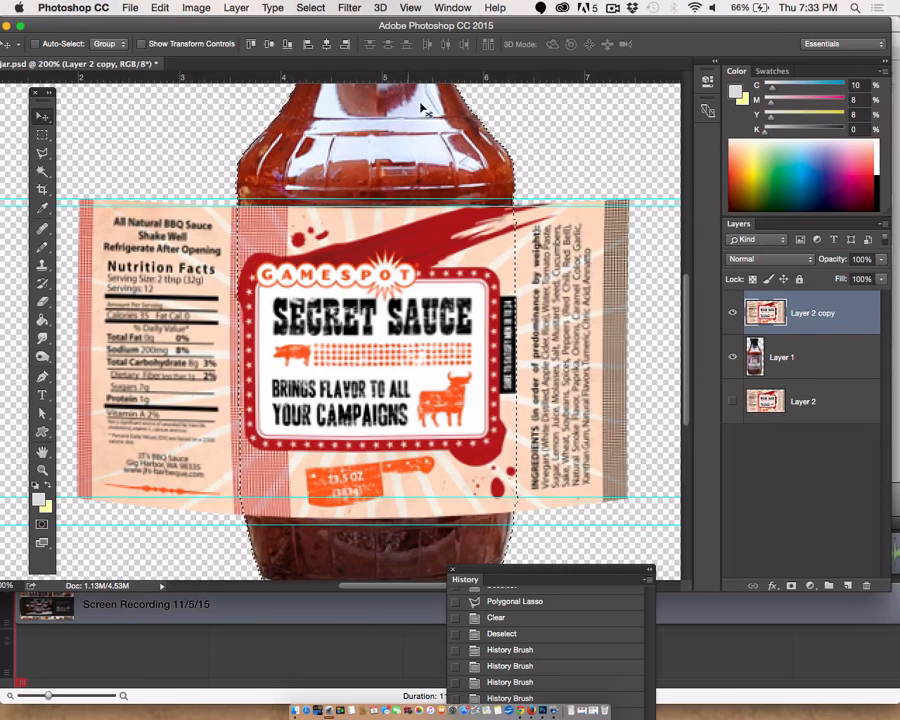
click(307, 7)
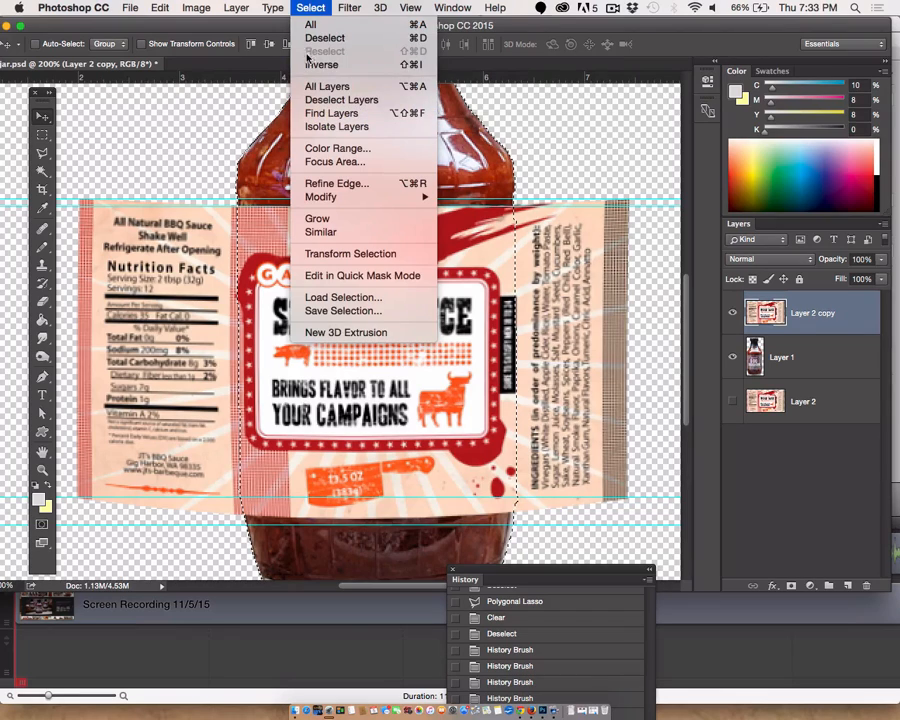
click(312, 64)
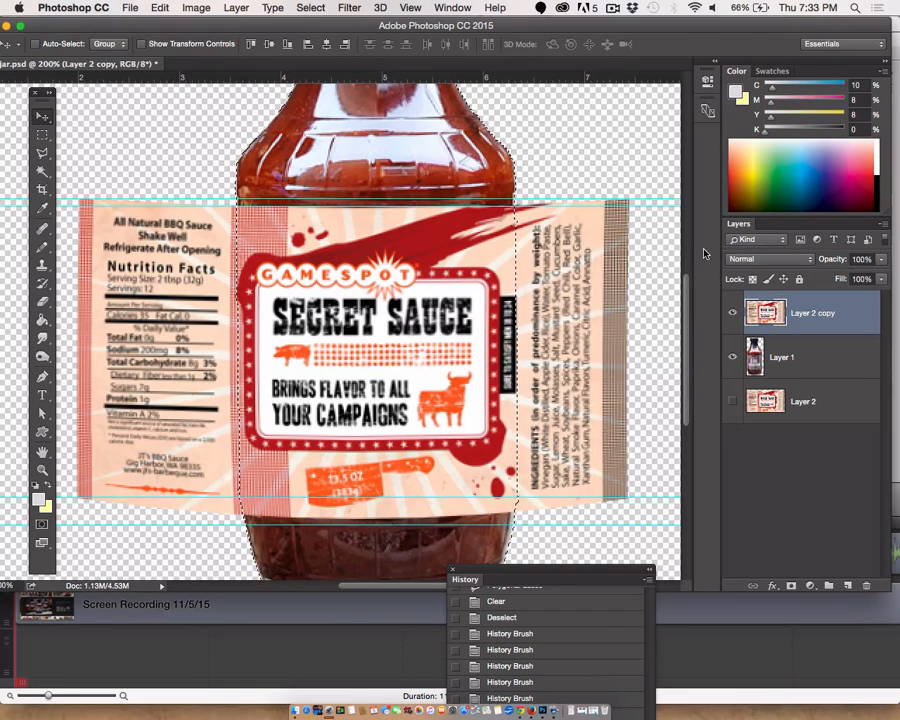
key(Delete)
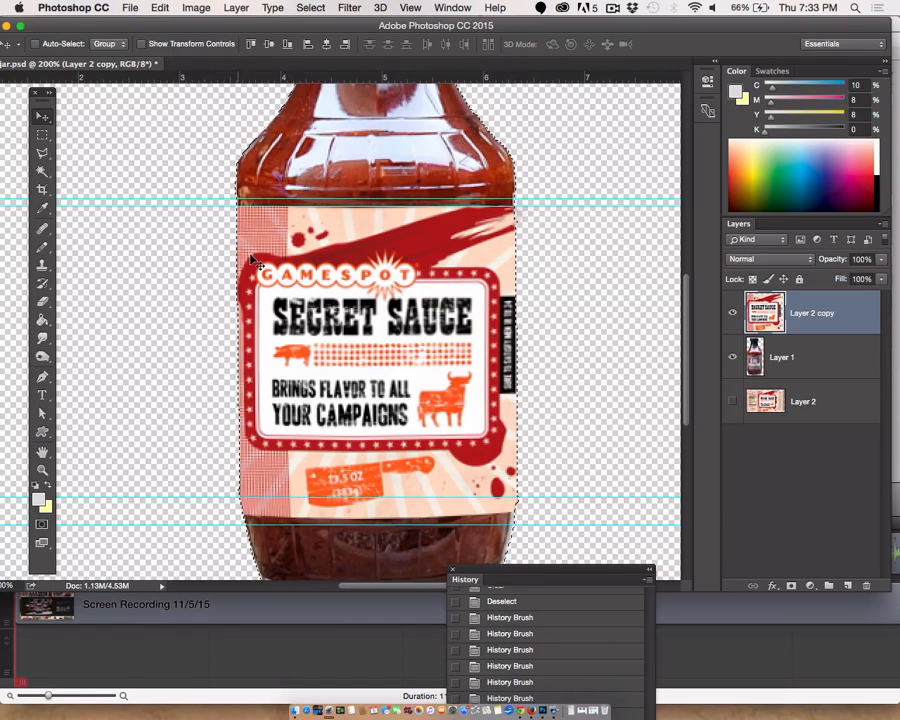
click(409, 8)
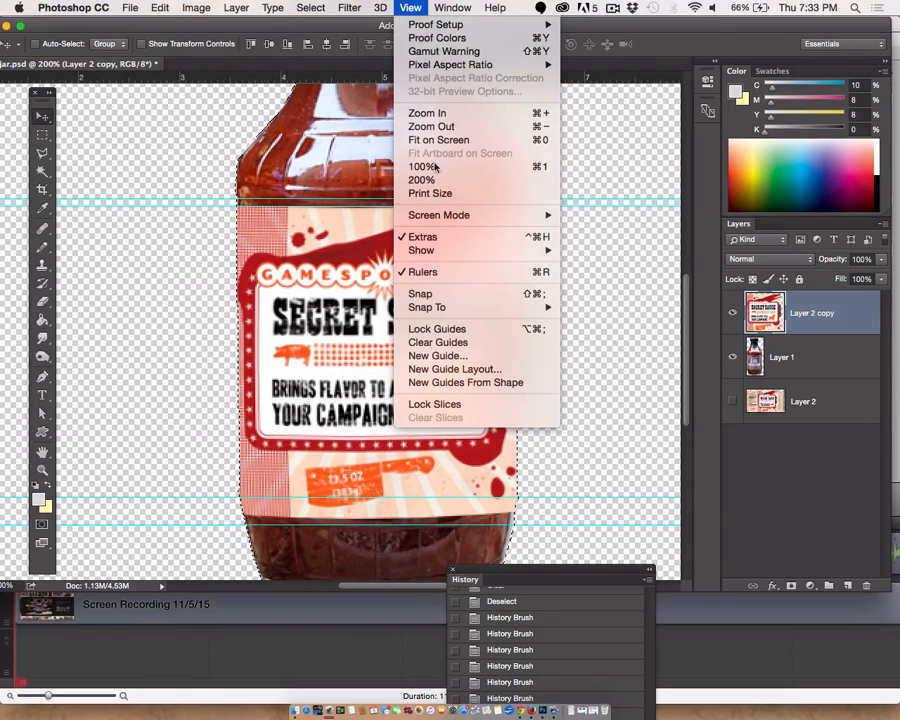
click(442, 272)
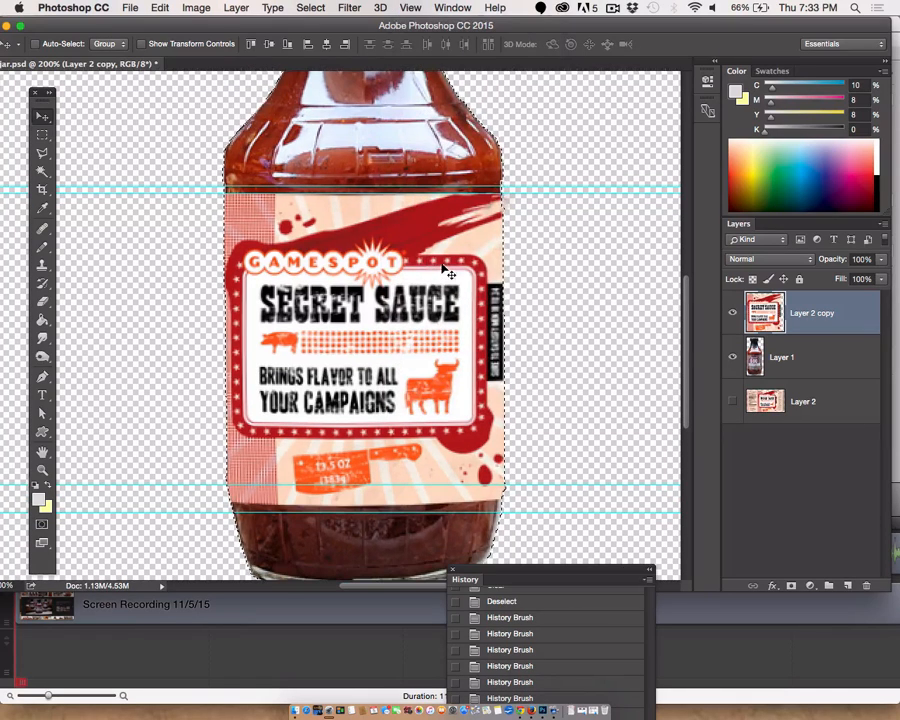
click(409, 8)
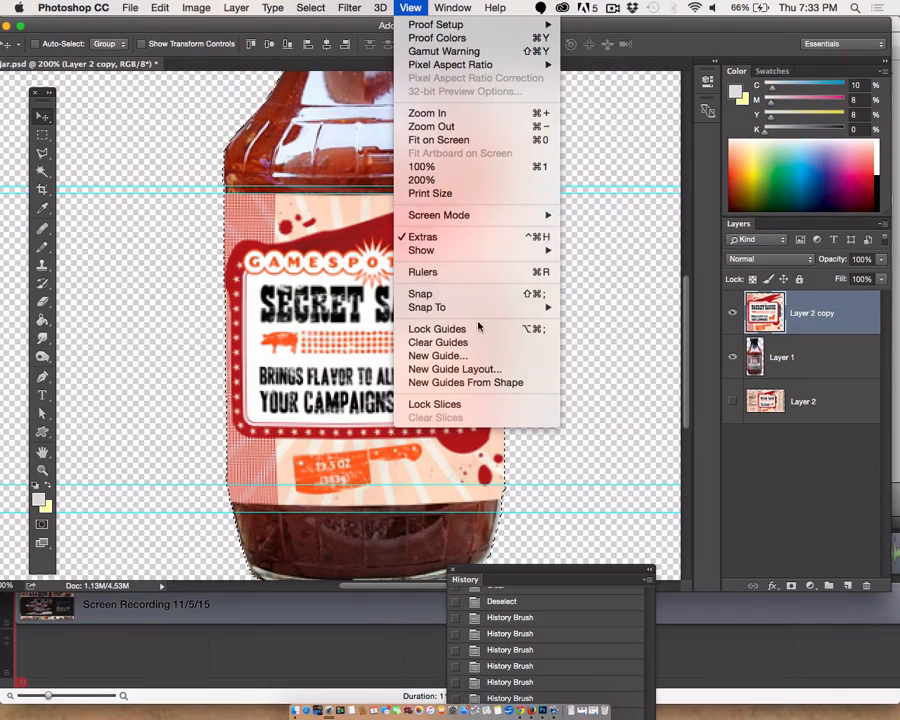
click(458, 272)
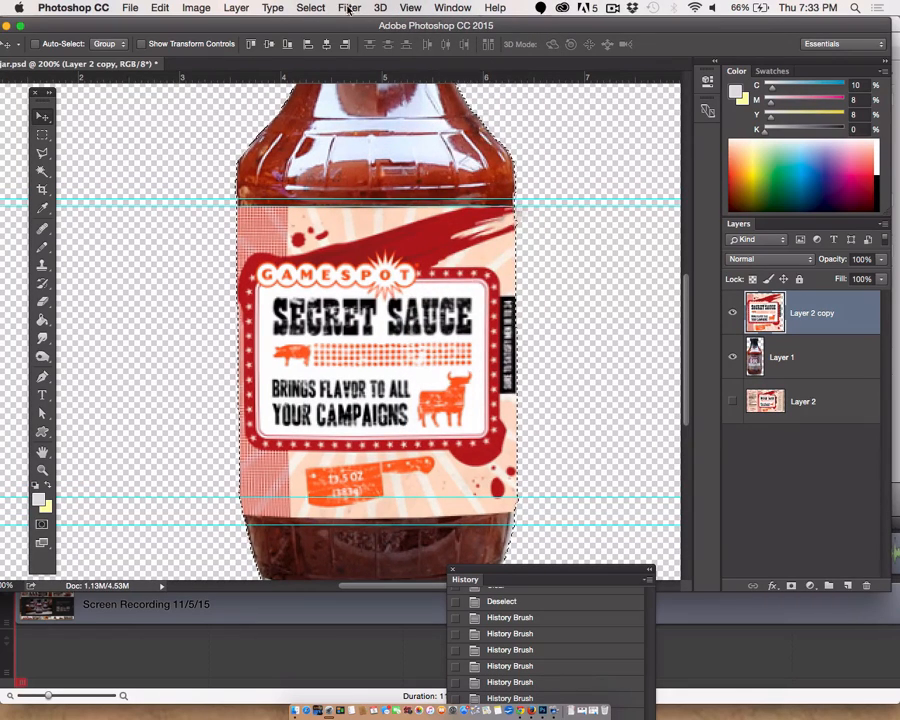
- Clear all guides from the document and deselect the bottle outline
click(349, 8)
mouse_move(422, 6)
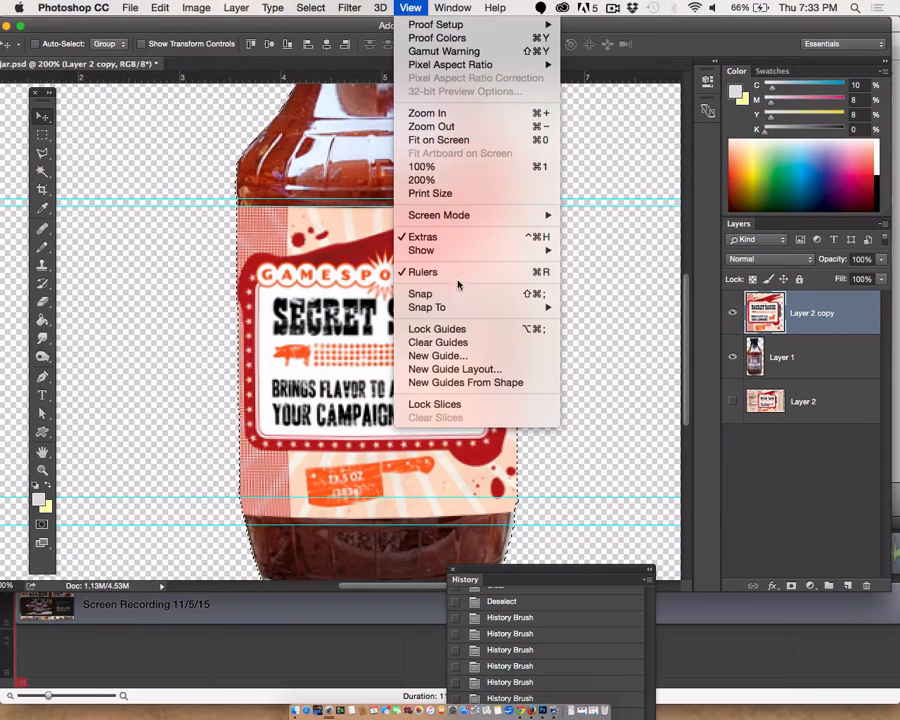
click(438, 342)
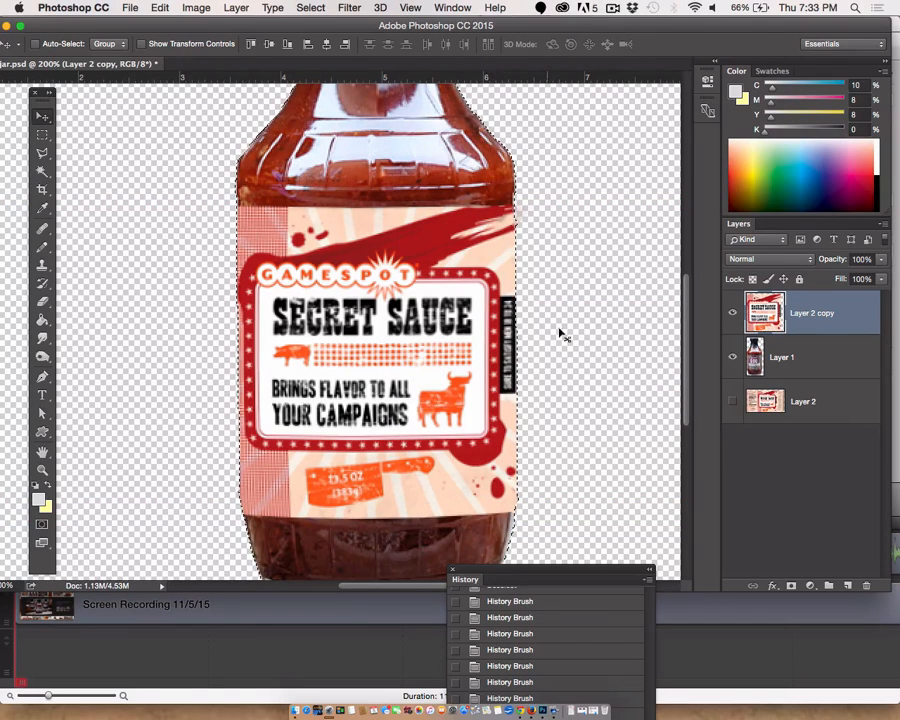
click(310, 8)
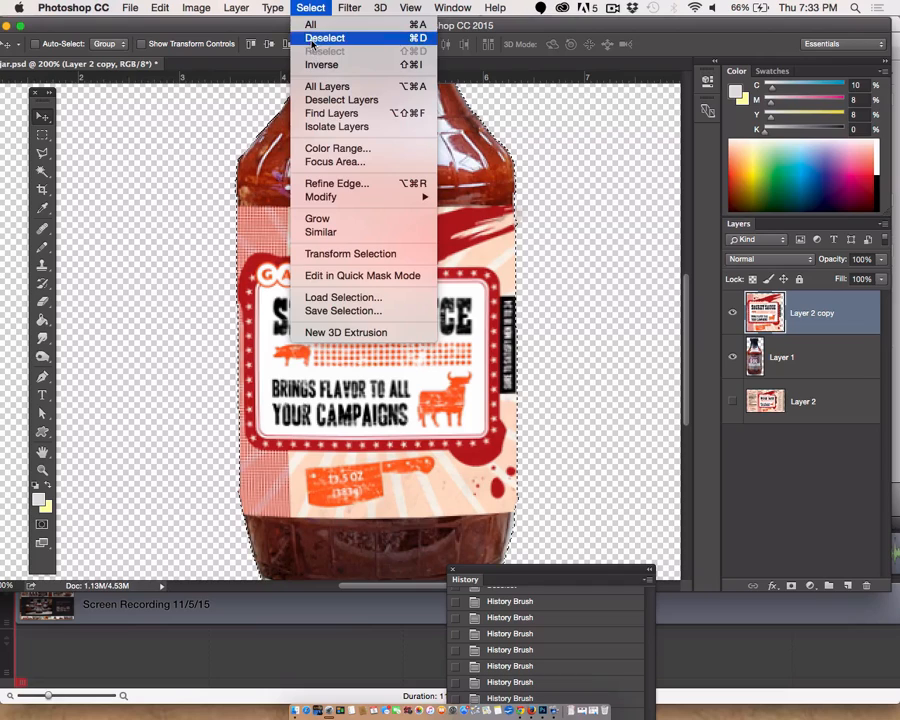
click(312, 40)
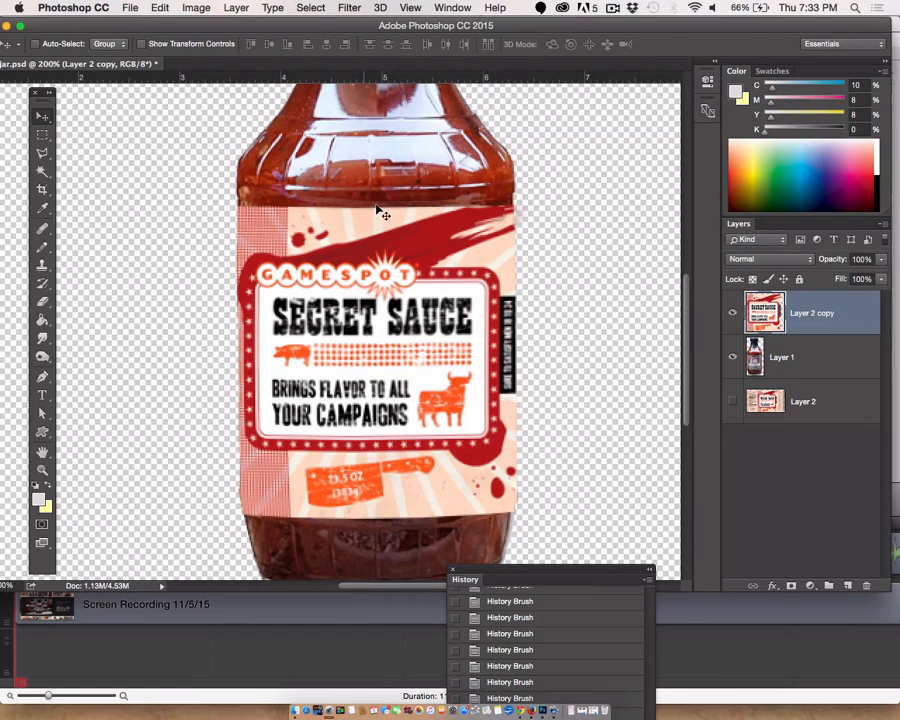
- Warp the trimmed label copy by lowering the two inner handles of its upper edge evenly, and apply the warp
click(157, 8)
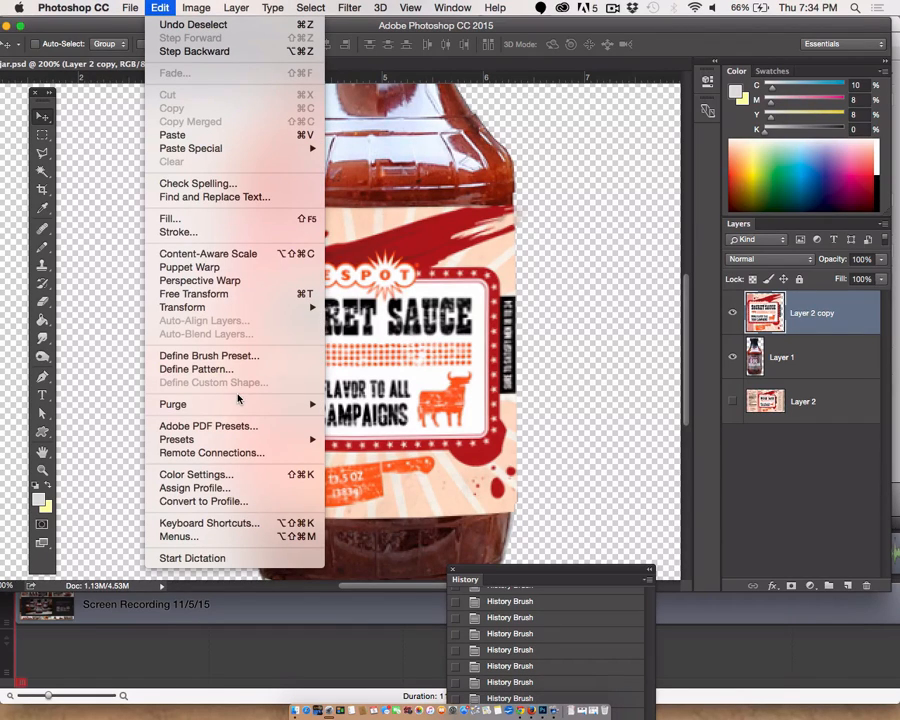
mouse_move(175, 307)
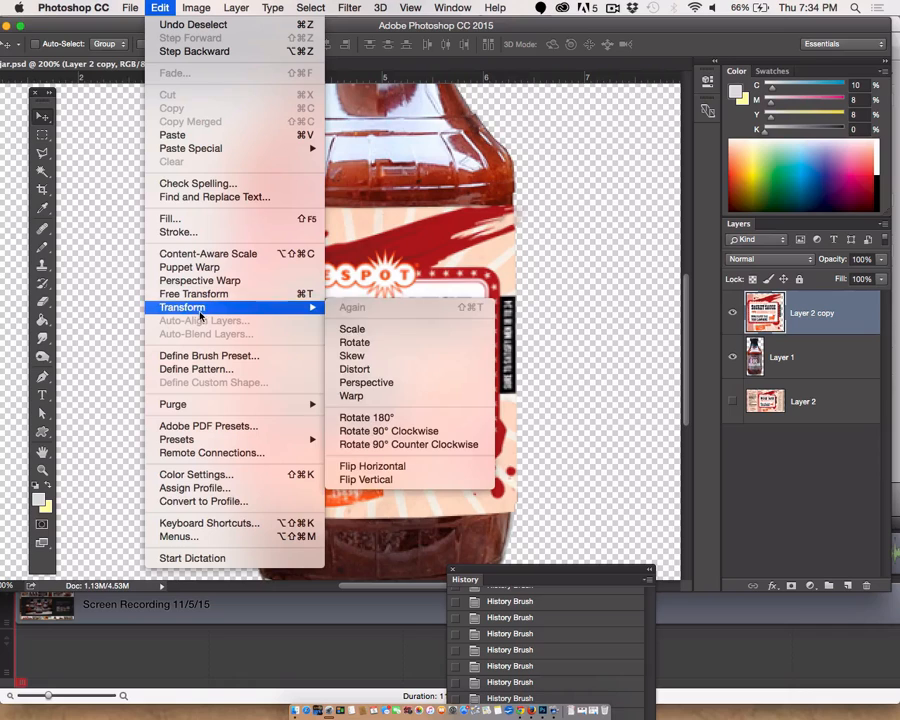
click(352, 395)
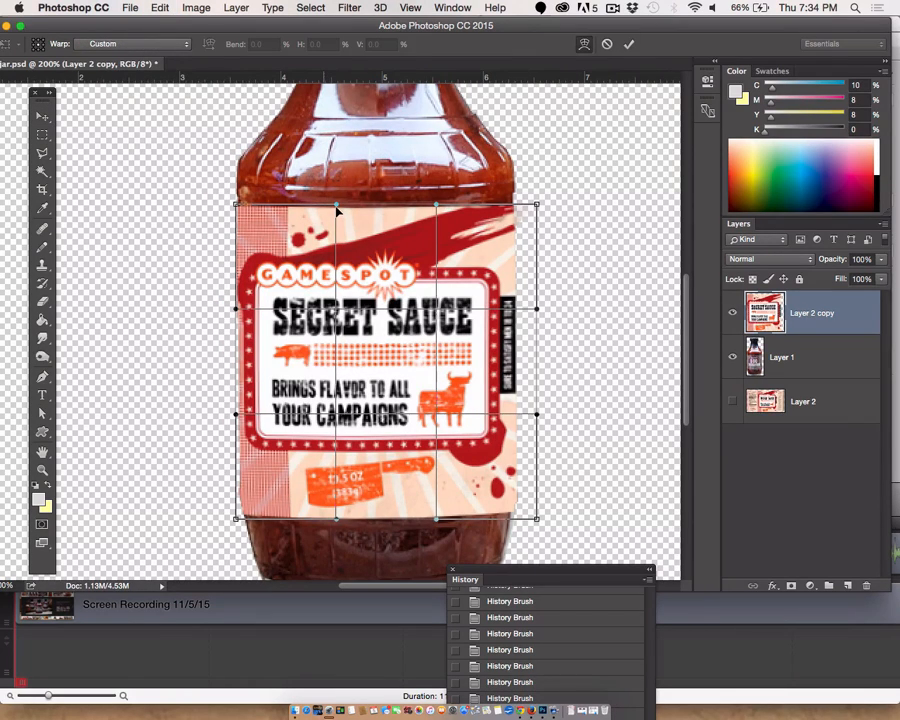
drag(337, 207, 337, 218)
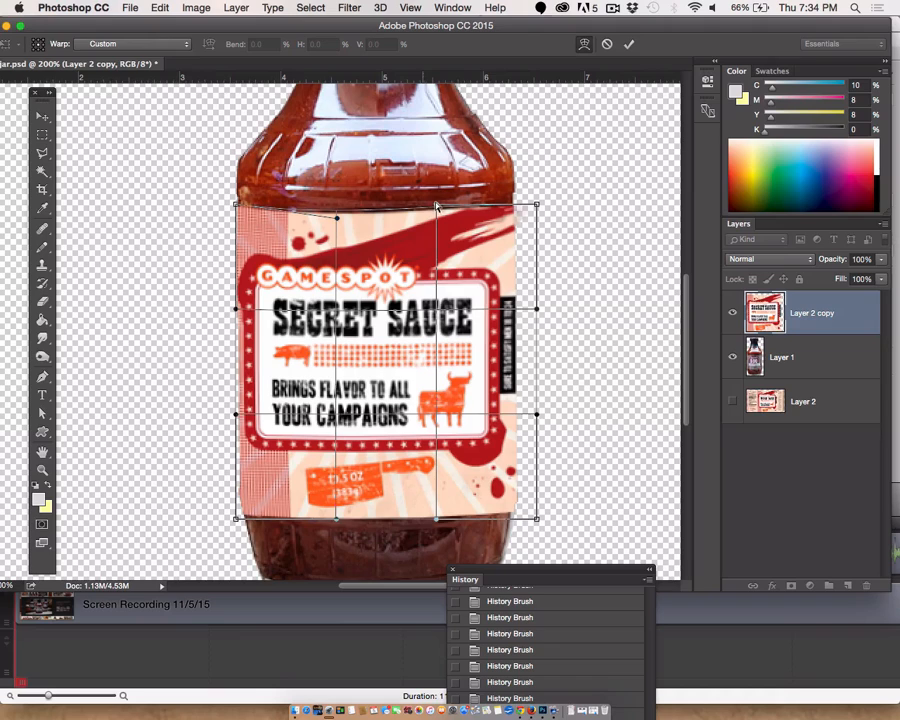
drag(436, 207, 436, 220)
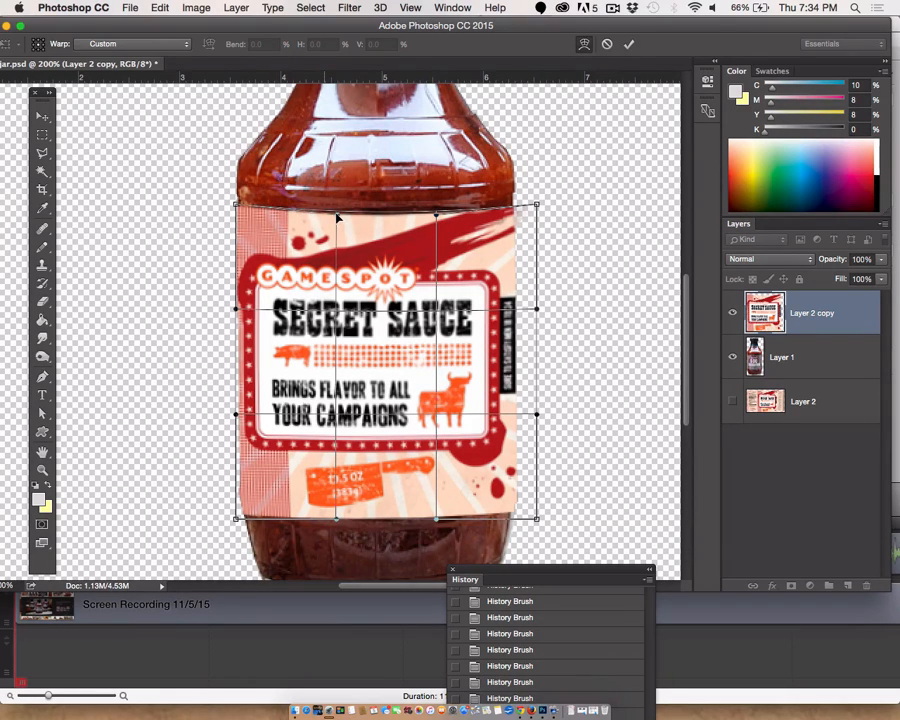
key(Return)
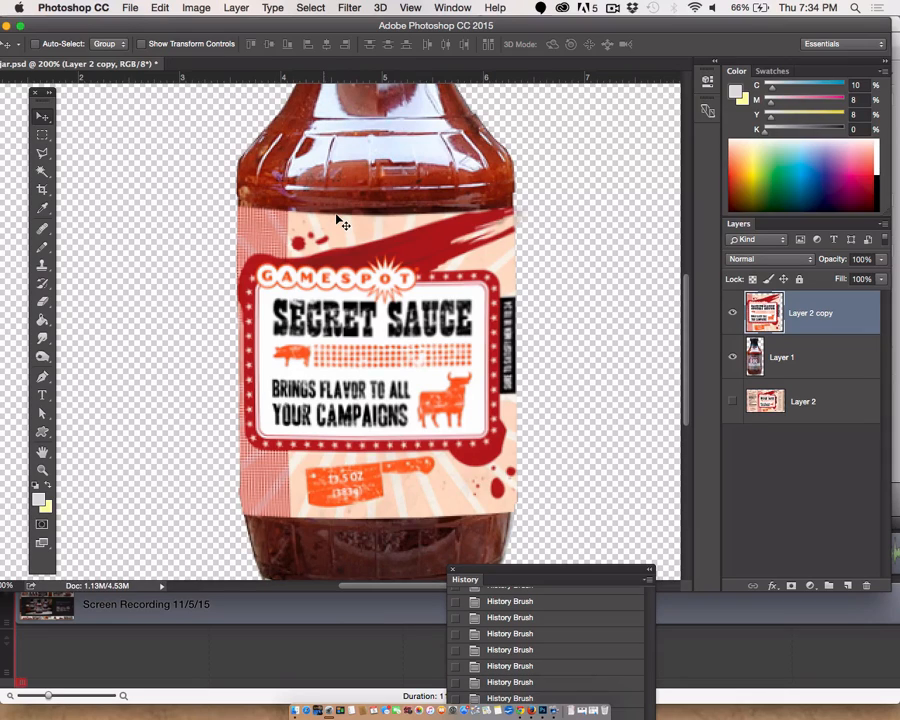
- Warp the label copy again, pulling the middle of its upper edge slightly down and to the left, and apply it
click(158, 9)
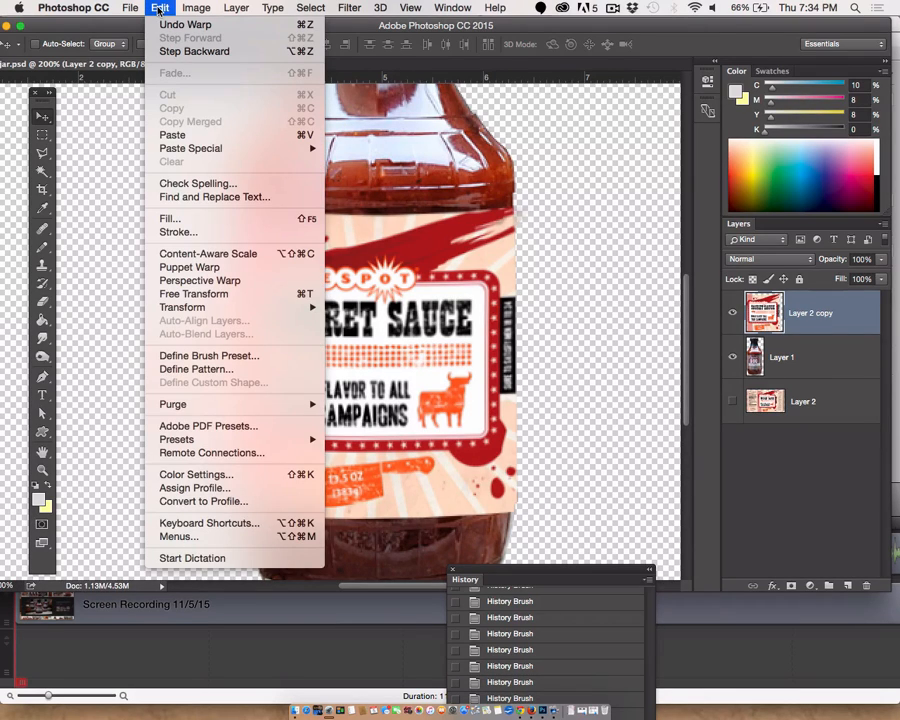
mouse_move(300, 307)
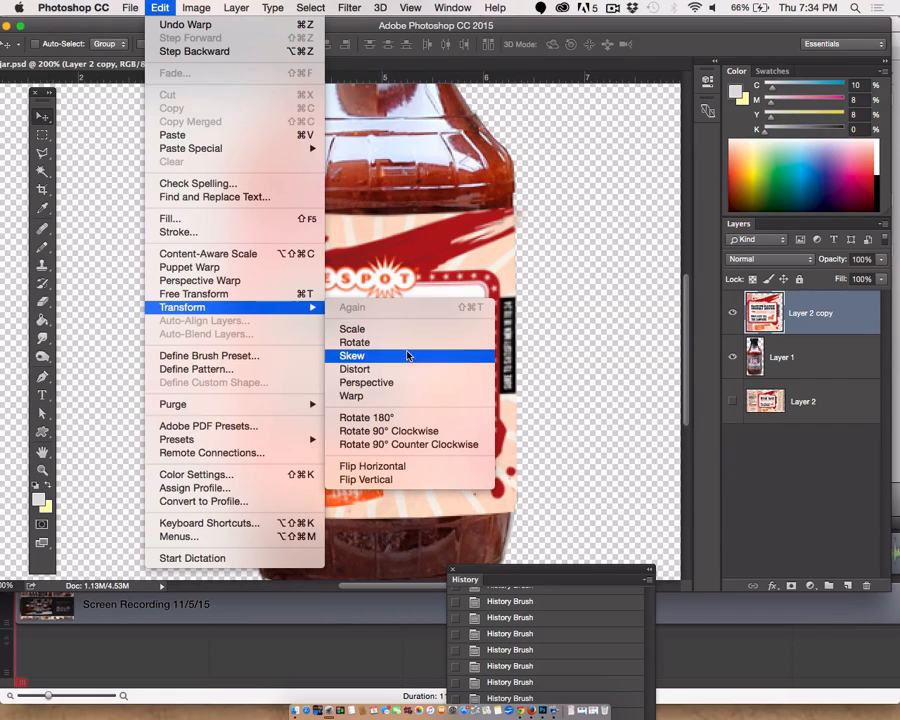
click(360, 396)
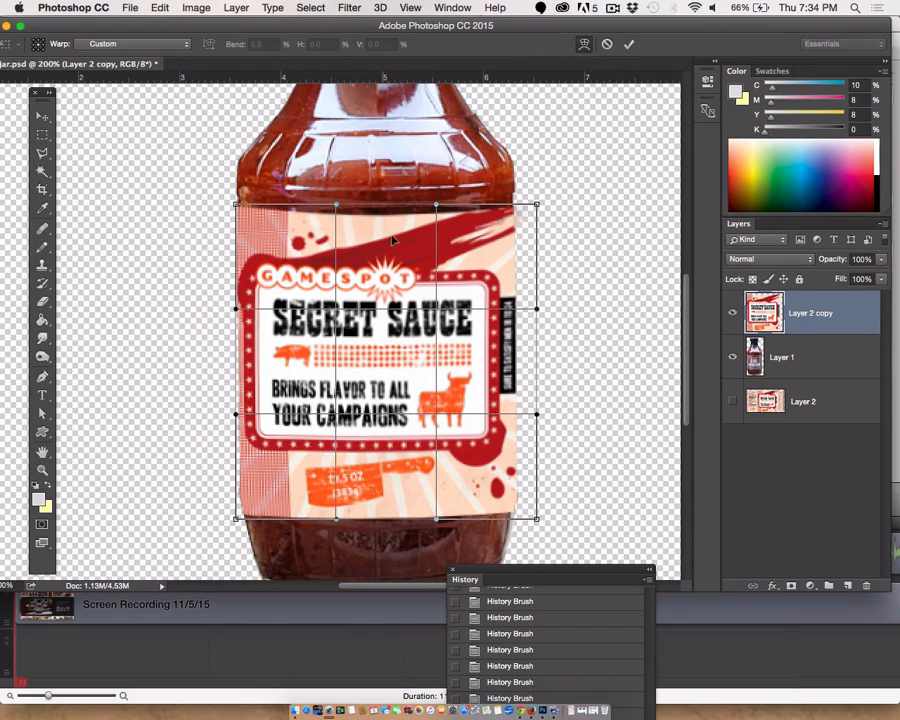
mouse_move(385, 210)
mouse_down()
mouse_move(384, 275)
mouse_move(380, 143)
mouse_move(378, 213)
mouse_up()
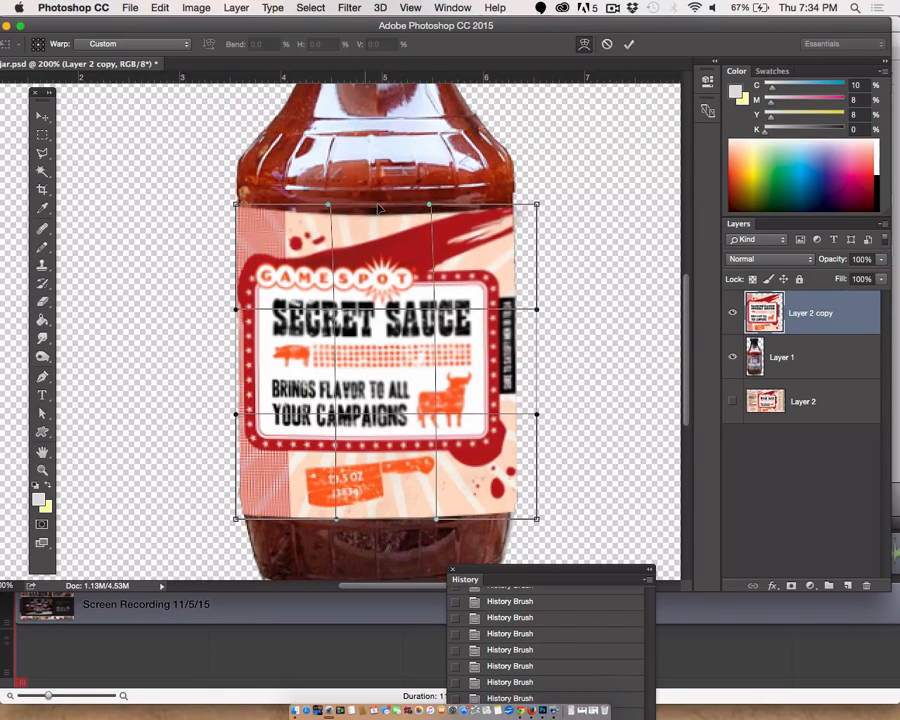
drag(378, 212, 378, 209)
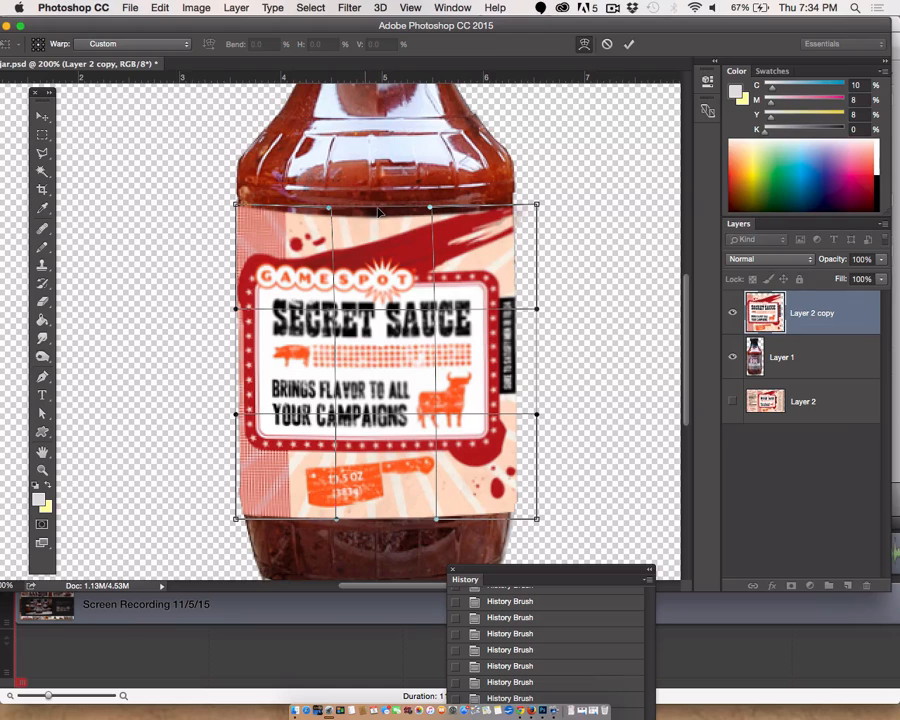
key(Return)
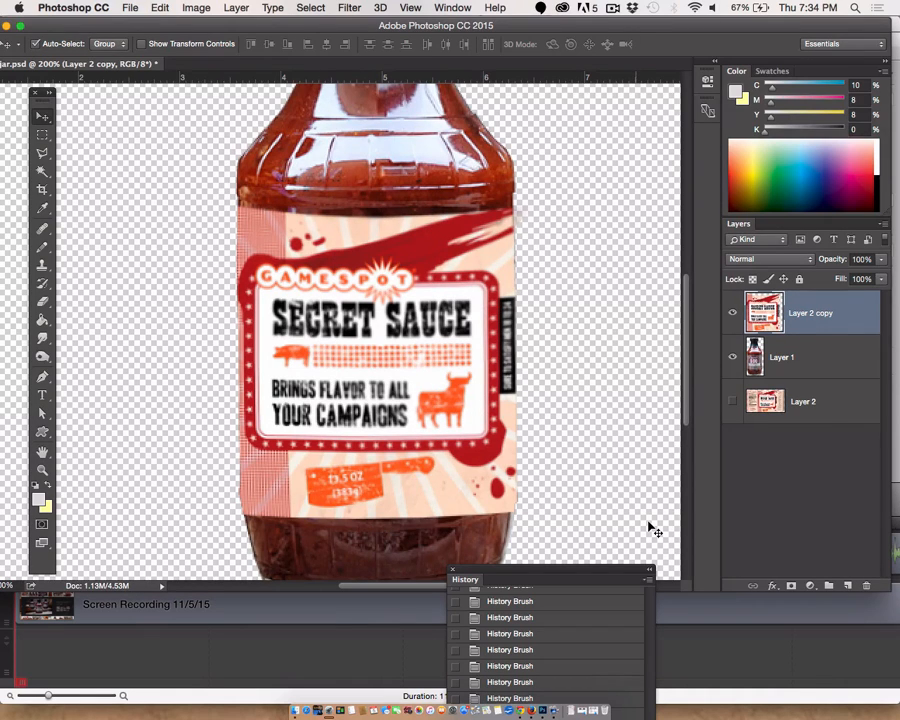
- Compare the label before and after the last warp by repeatedly undoing and redoing it, keeping the warped version
key(super+z)
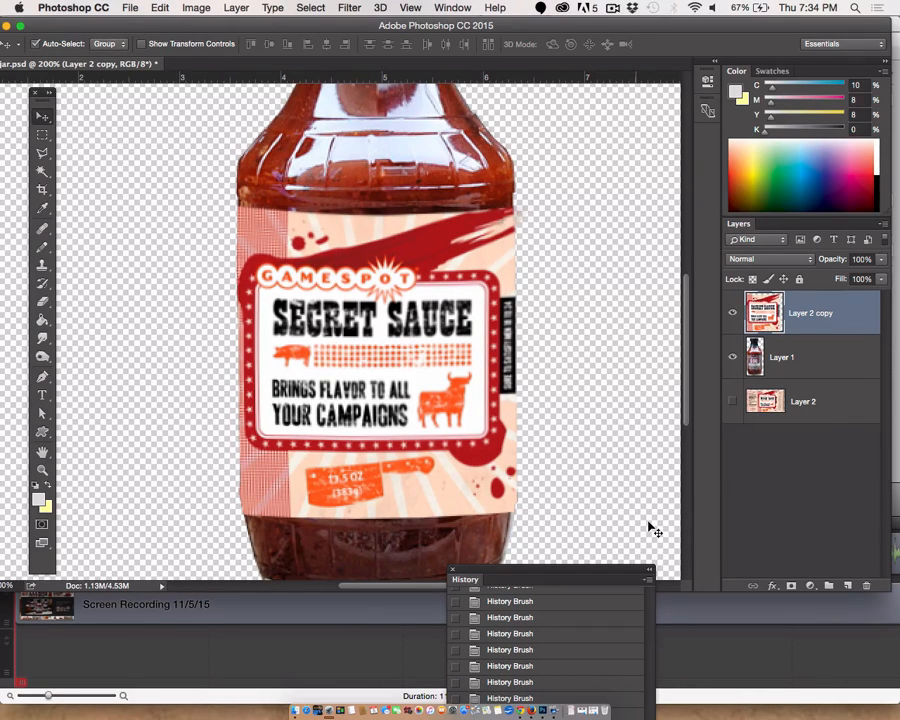
key(super+z)
key(super+z)
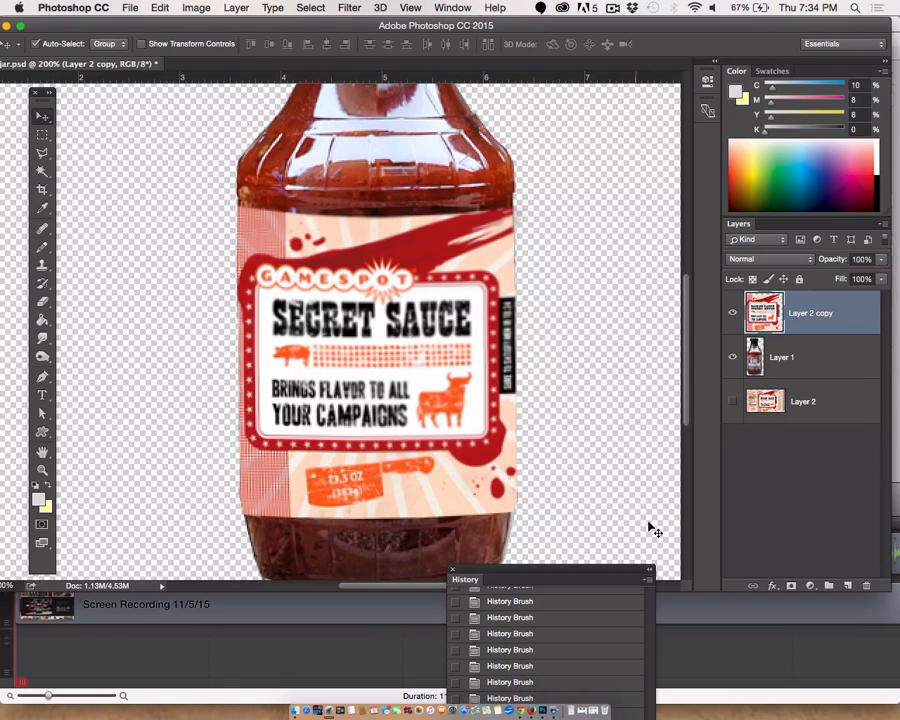
key(super+z)
key(super+z)
mouse_move(201, 18)
mouse_down()
mouse_move(195, 40)
mouse_move(220, 8)
mouse_up()
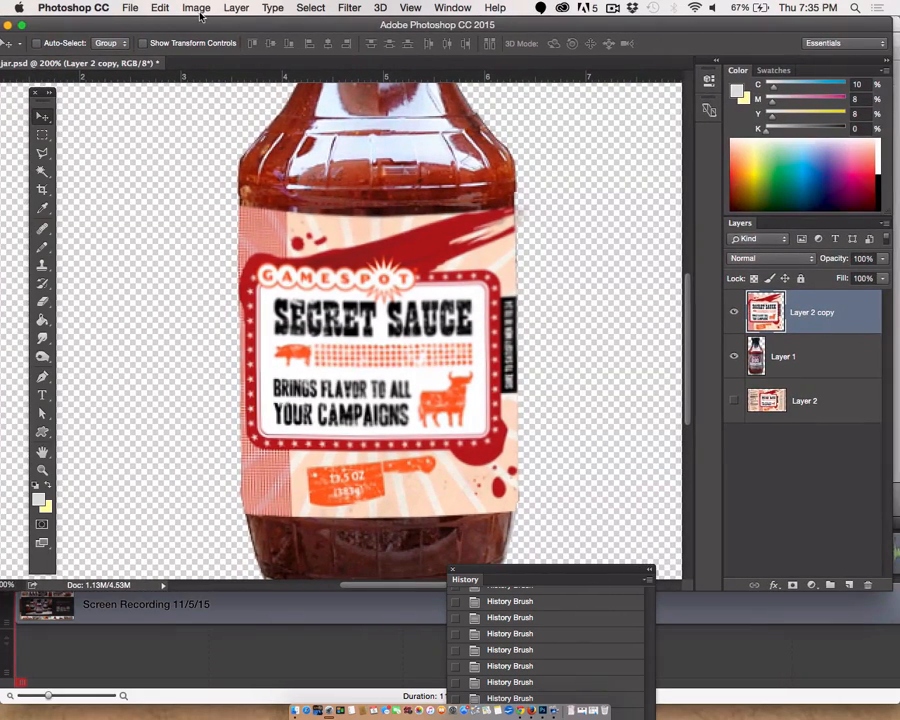
- Warp the label copy again, raising its lower-left corner slightly to follow the bottle's lower label edge
click(160, 8)
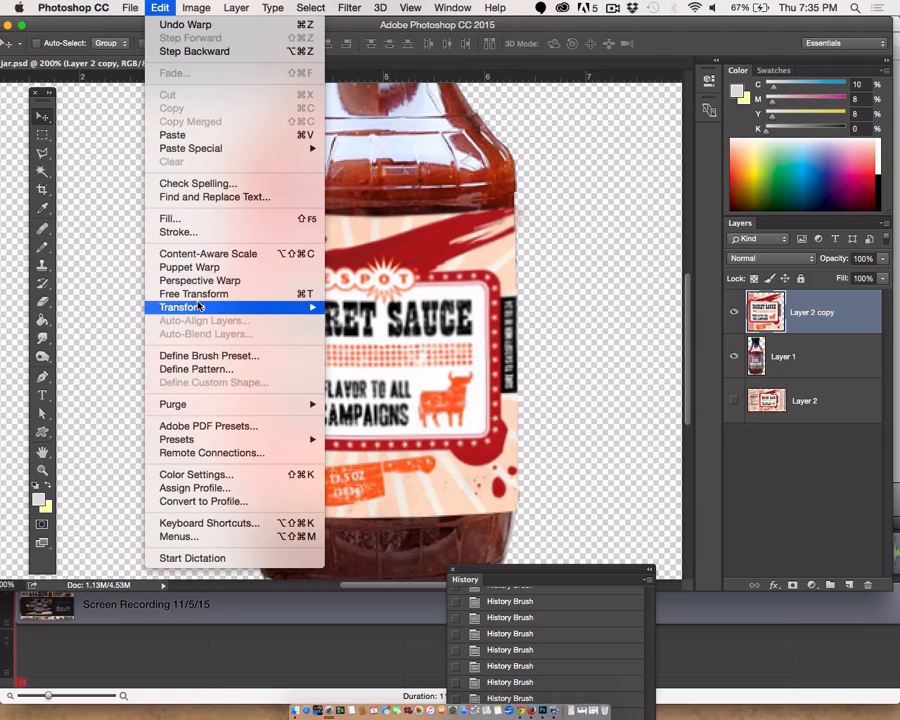
mouse_move(300, 307)
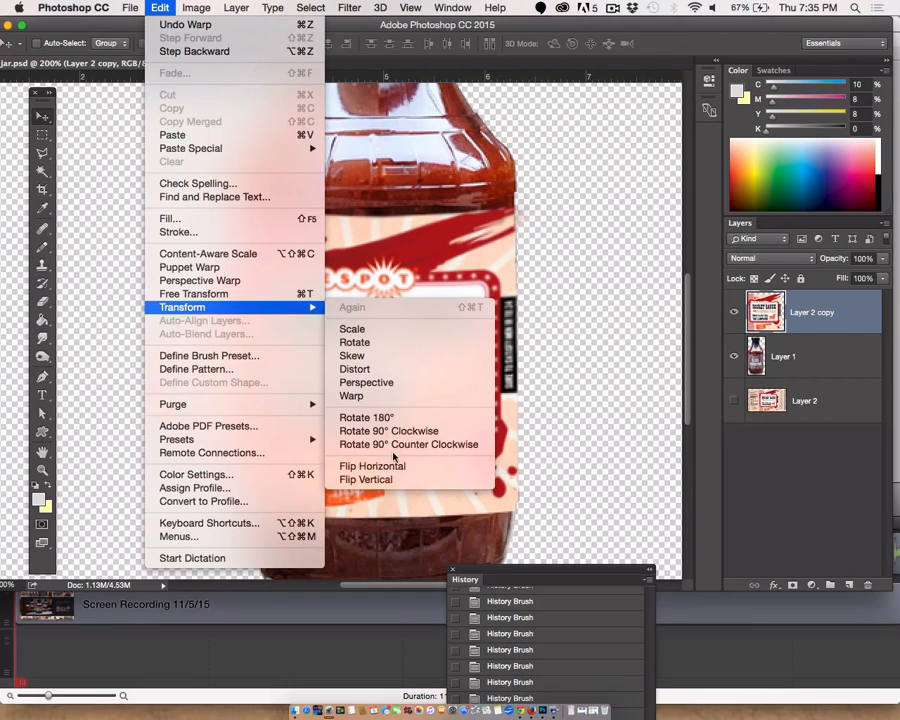
click(355, 396)
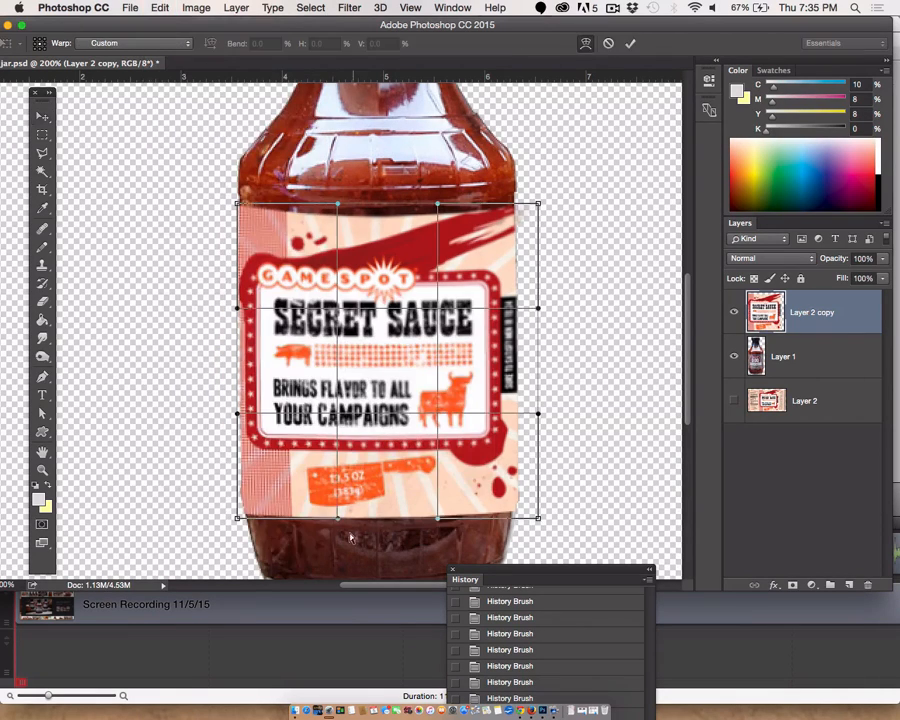
drag(238, 520, 238, 515)
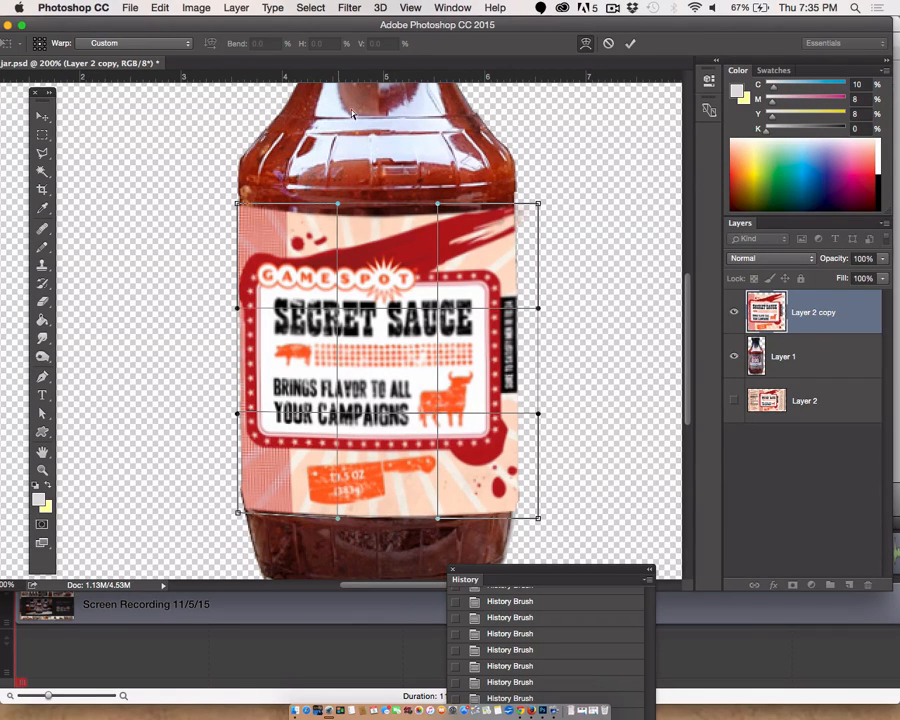
- Place a horizontal guide at the raised lower-left corner, raise the lower-right corner to about the same height, and apply the warp
drag(233, 75, 316, 225)
drag(250, 450, 241, 512)
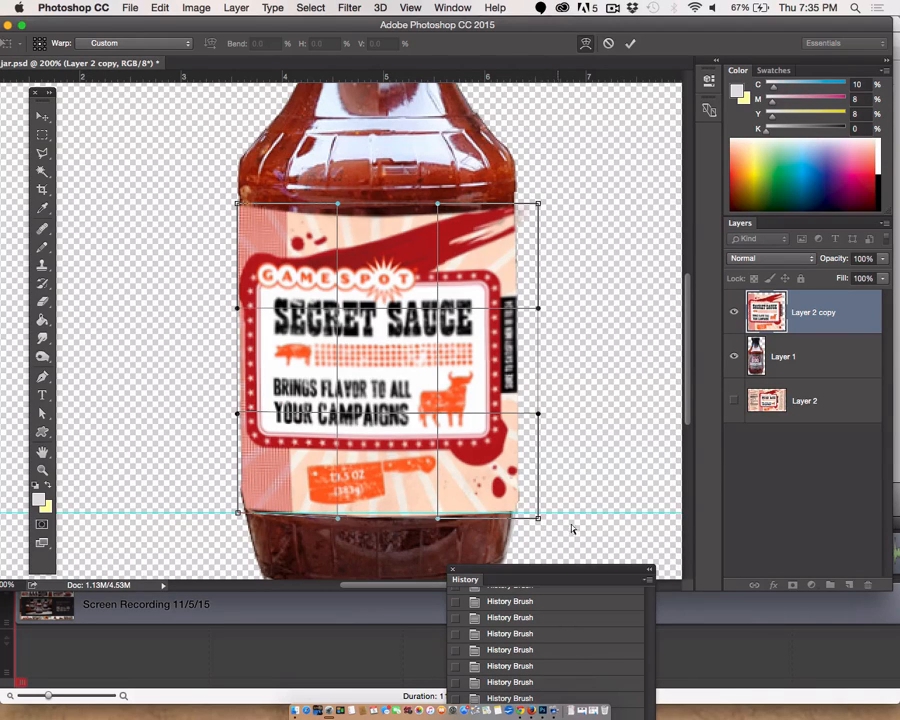
drag(538, 520, 537, 515)
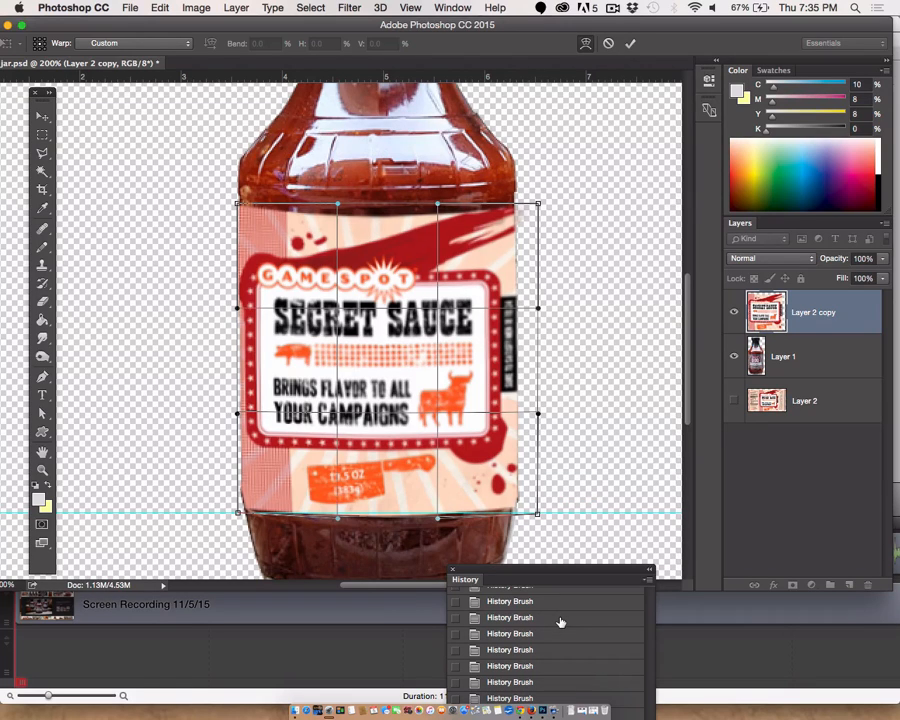
key(Return)
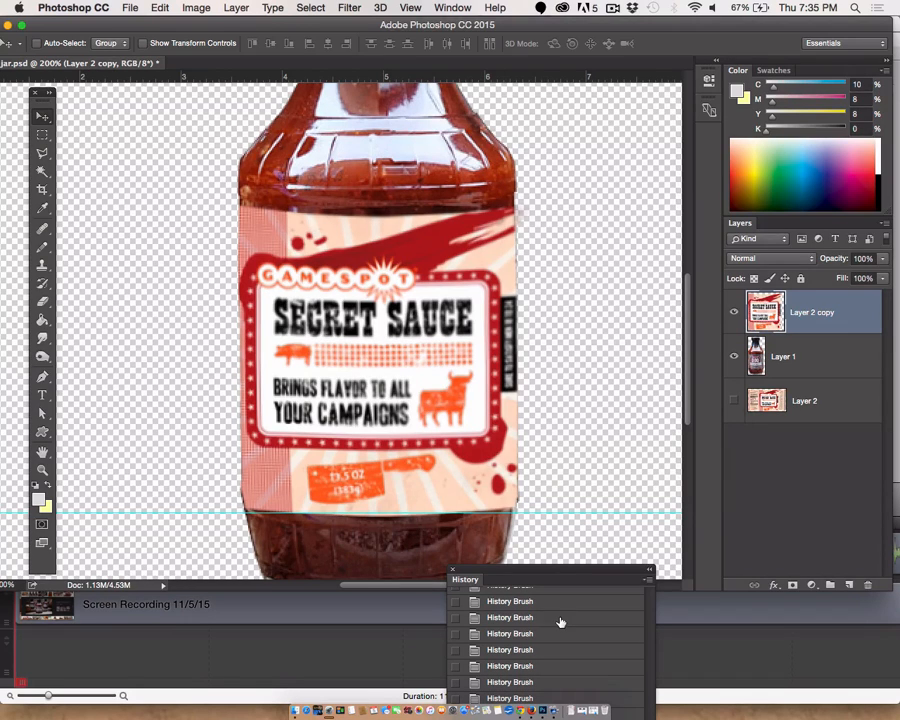
- Hide and show the label copy to compare the bottle without and with the new label
click(734, 312)
click(734, 312)
click(355, 7)
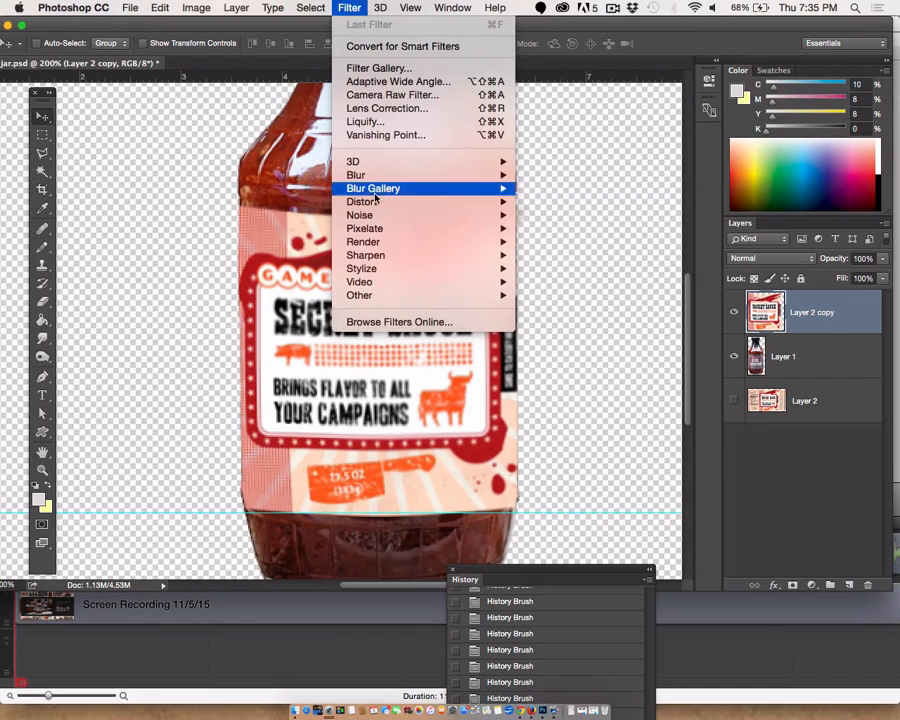
mouse_move(381, 262)
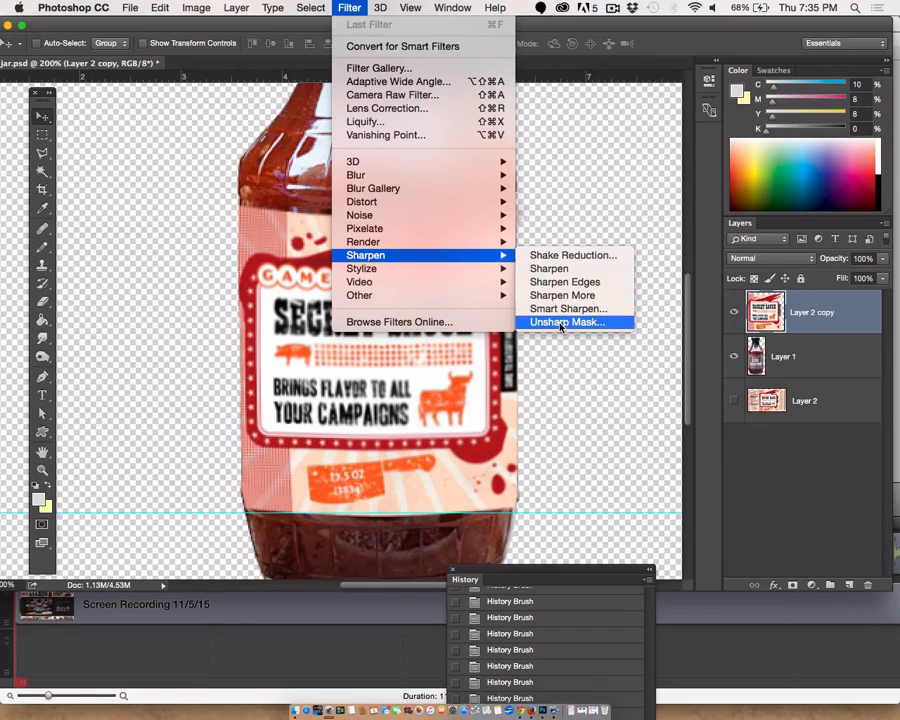
click(588, 161)
click(613, 9)
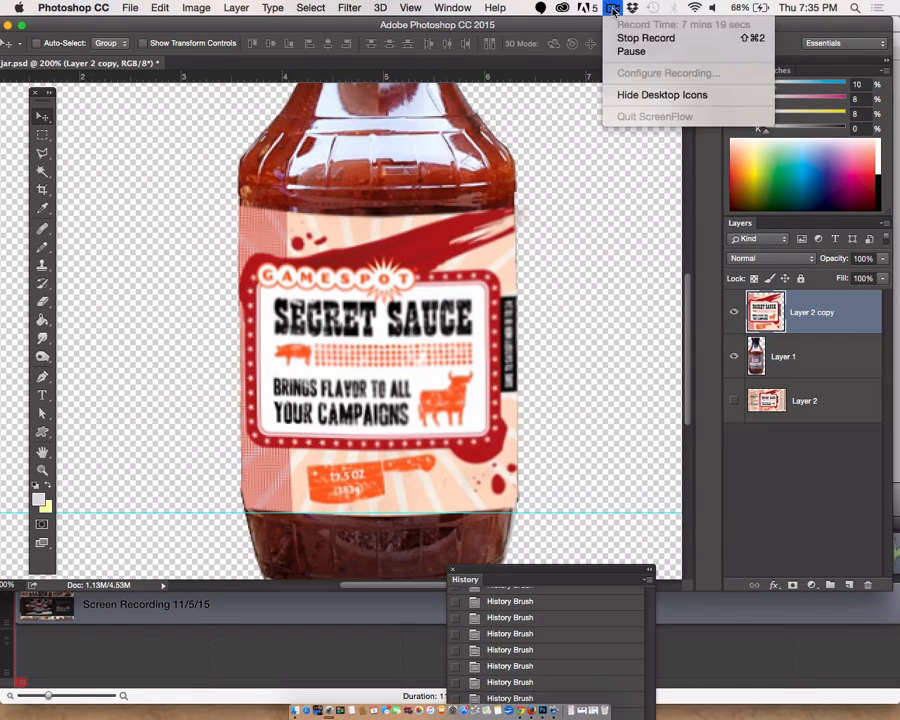